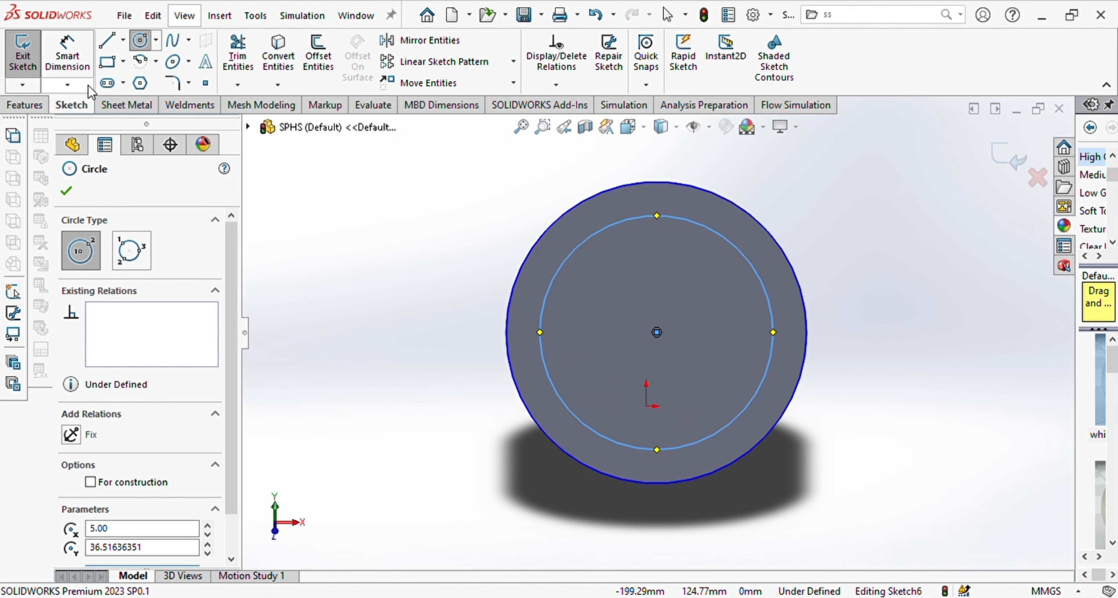
Dimension the sketched circle on the disc's face with a 145 mm diameter and revise it to 140 mm
click(74, 67)
click(543, 306)
click(407, 359)
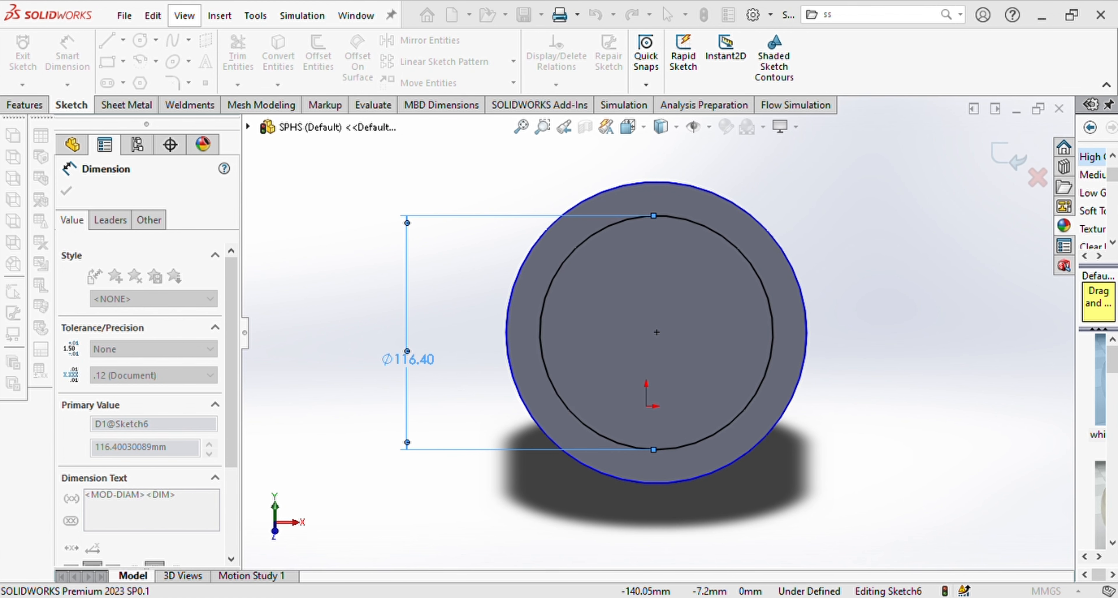
text(145)
key(Return)
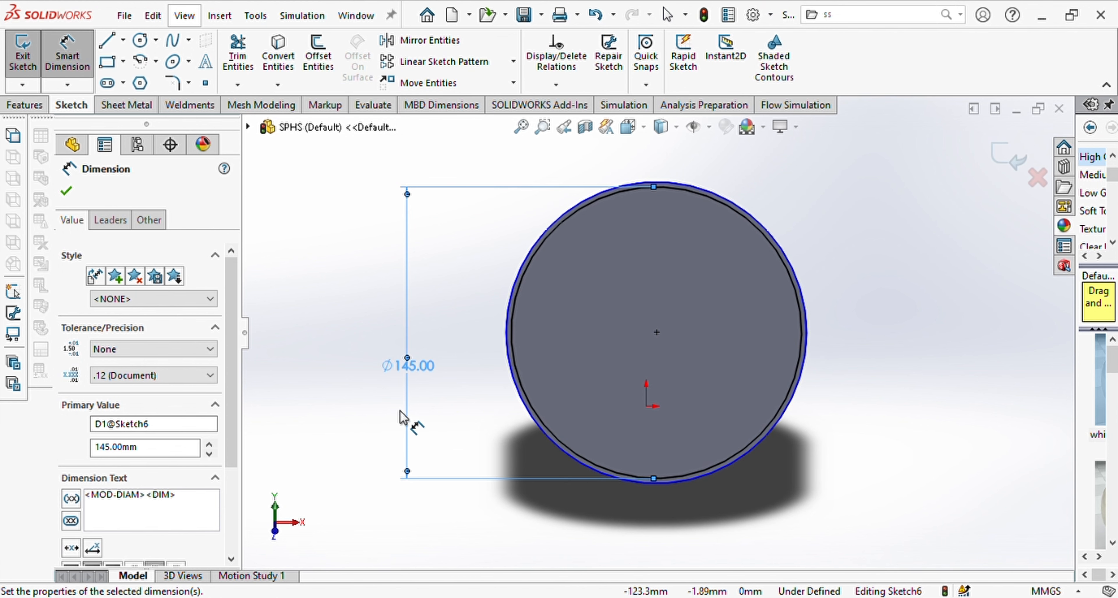
double_click(410, 367)
text(140)
key(Return)
Start an extruded cut of the ring between the two circles from an offset start, reversing the offset into the disc
click(42, 108)
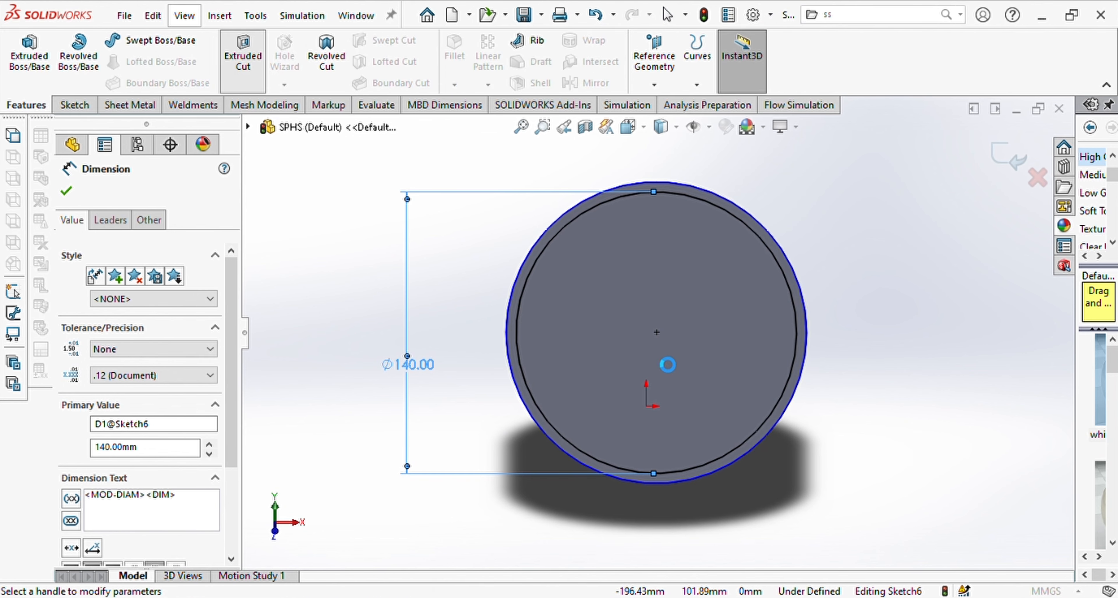
click(243, 55)
click(156, 240)
click(143, 287)
click(149, 241)
click(144, 283)
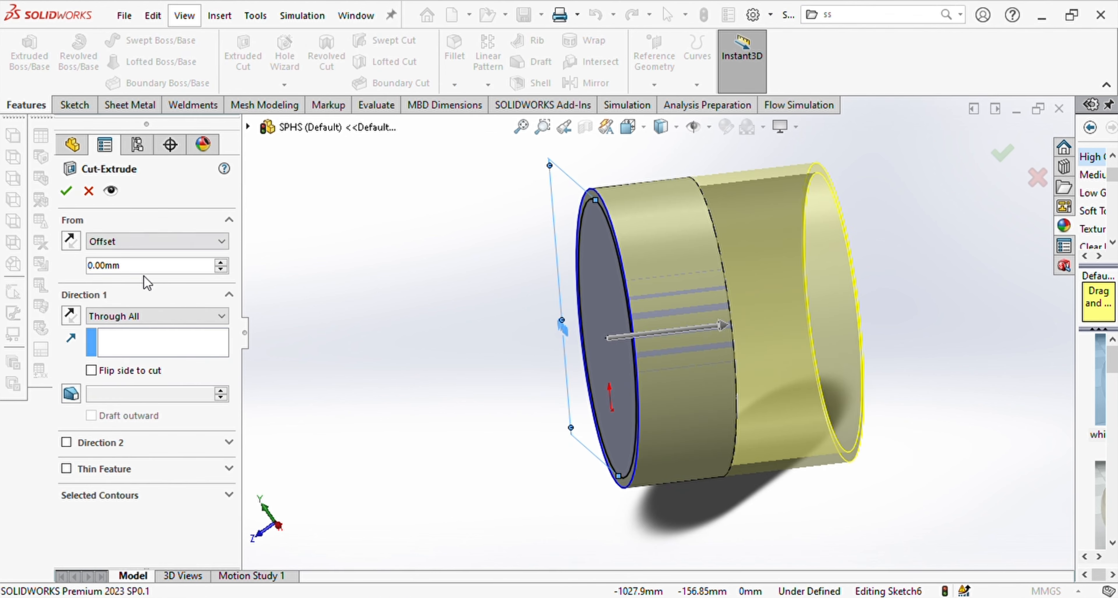
click(71, 241)
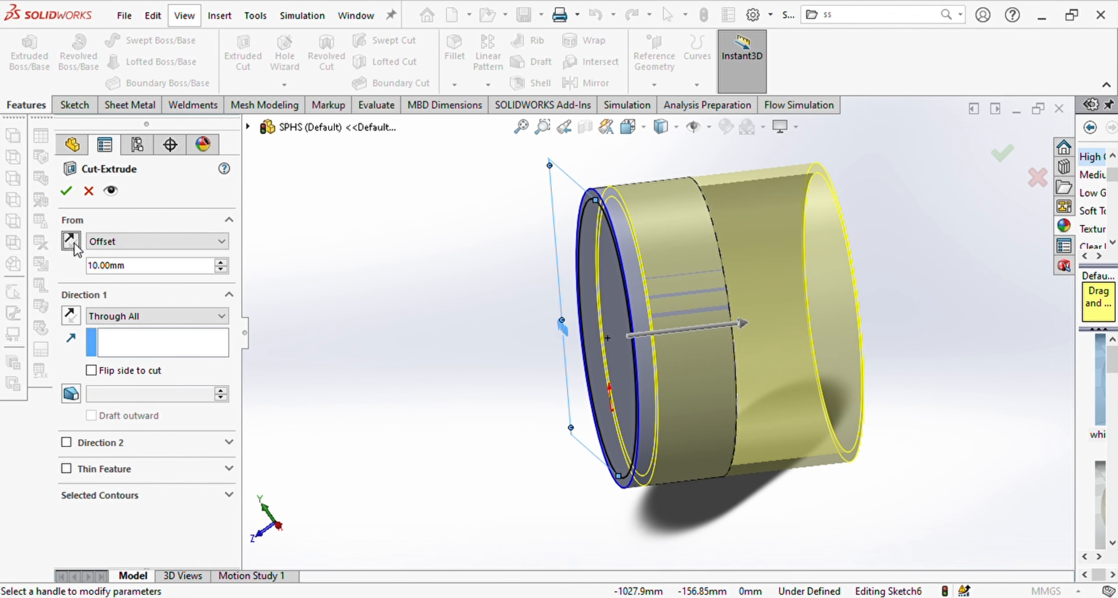
Cut the ring blind to a 40 mm depth, starting from a 5 mm offset
click(156, 318)
click(149, 332)
click(220, 378)
click(220, 378)
middle_drag(330, 260, 282, 252)
scroll(507, 242, down, 1)
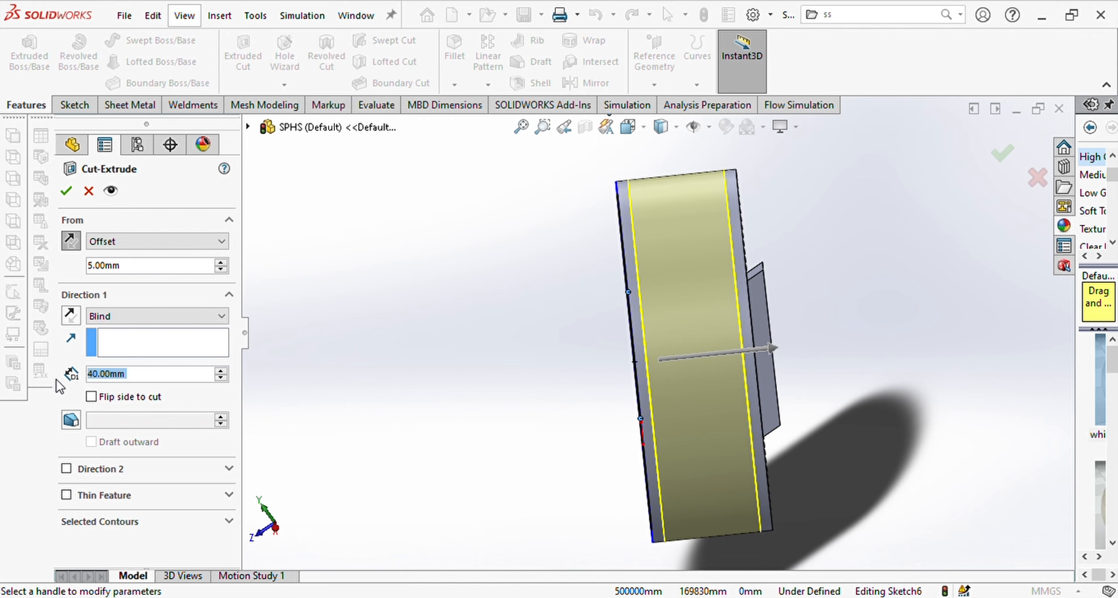
click(66, 191)
Sketch a concentric circle about 135 mm in diameter on the disc's flat face
mouse_move(486, 278)
middle_down()
mouse_move(577, 298)
mouse_move(617, 321)
middle_up()
click(564, 347)
click(75, 105)
click(140, 41)
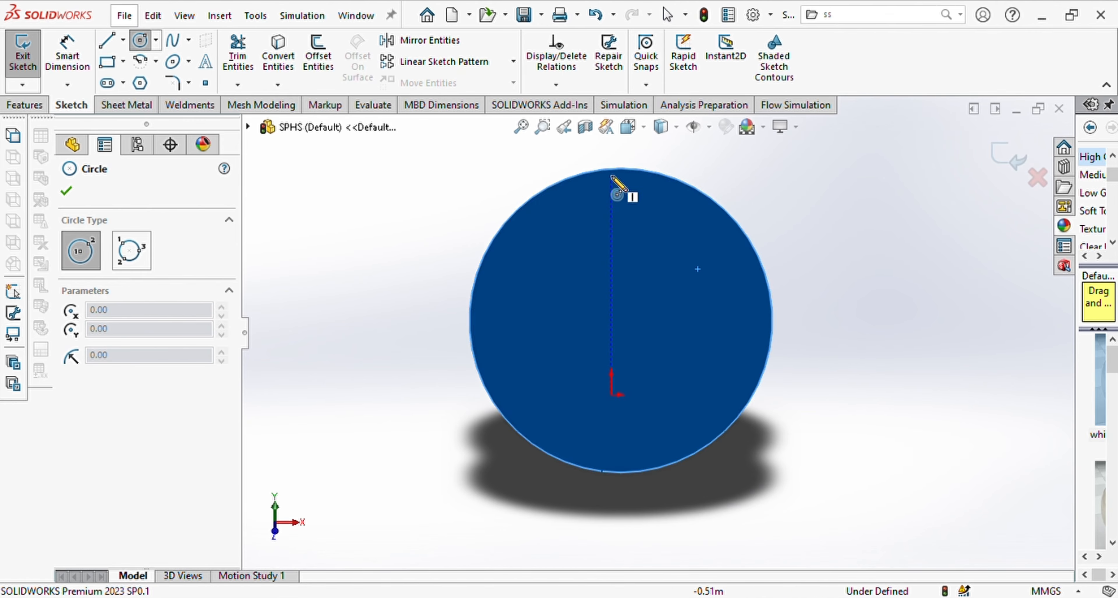
click(620, 320)
click(752, 364)
Dimension the new circle's diameter to 130 mm
click(68, 69)
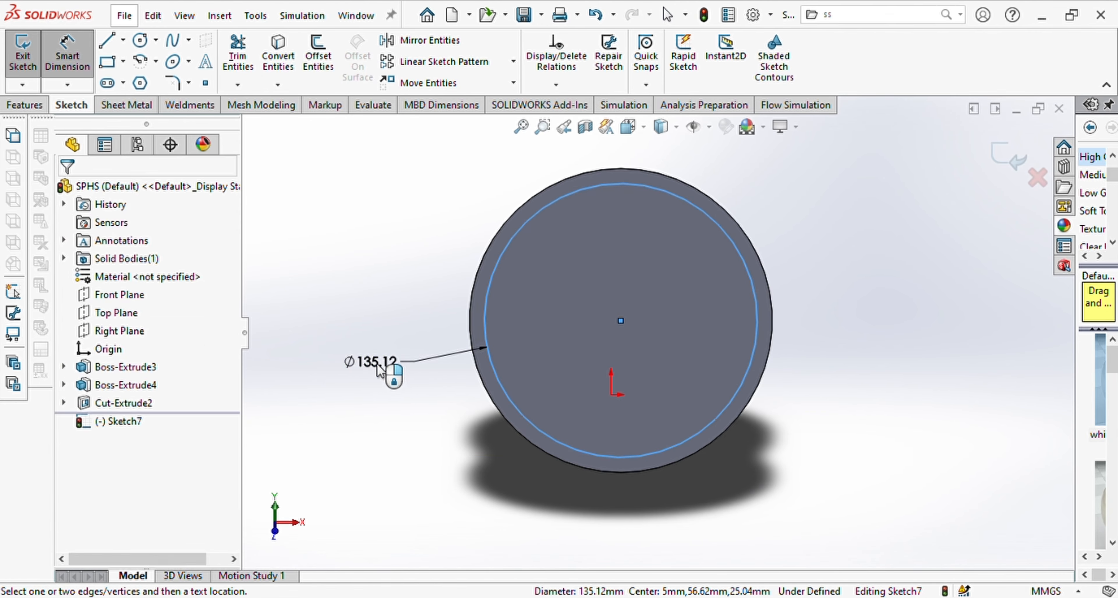
click(370, 361)
text(130)
key(Return)
Cut the 130 mm circle all the way through the disc to hollow out the rim
click(24, 105)
click(243, 56)
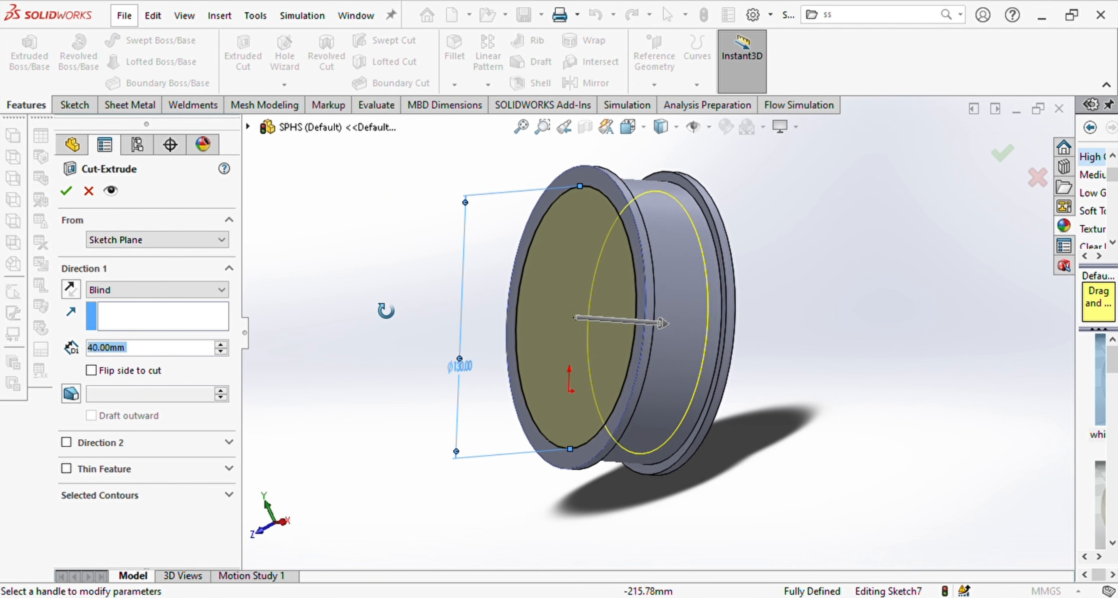
click(157, 290)
click(144, 324)
click(66, 191)
click(407, 337)
middle_drag(411, 338, 536, 358)
click(126, 385)
click(317, 257)
scroll(569, 326, down, 2)
mouse_move(568, 325)
middle_down()
mouse_move(559, 336)
mouse_move(579, 367)
mouse_move(644, 391)
mouse_move(527, 426)
middle_up()
click(521, 420)
click(388, 295)
key(Left)
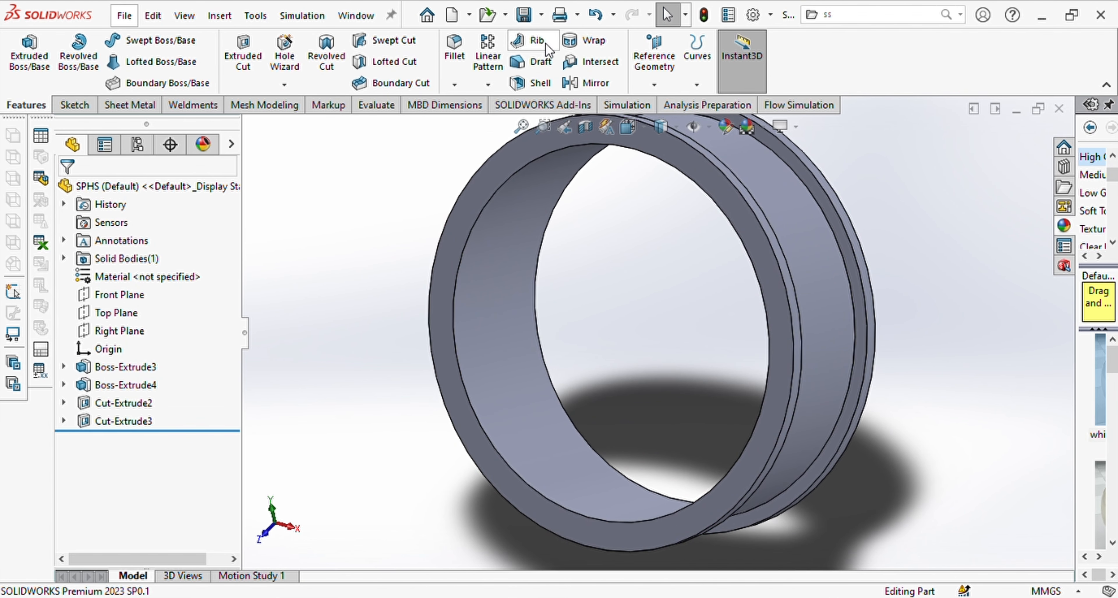
Create a reference plane offset 10 mm from the rim's flat end face
click(465, 230)
middle_drag(625, 299, 462, 319)
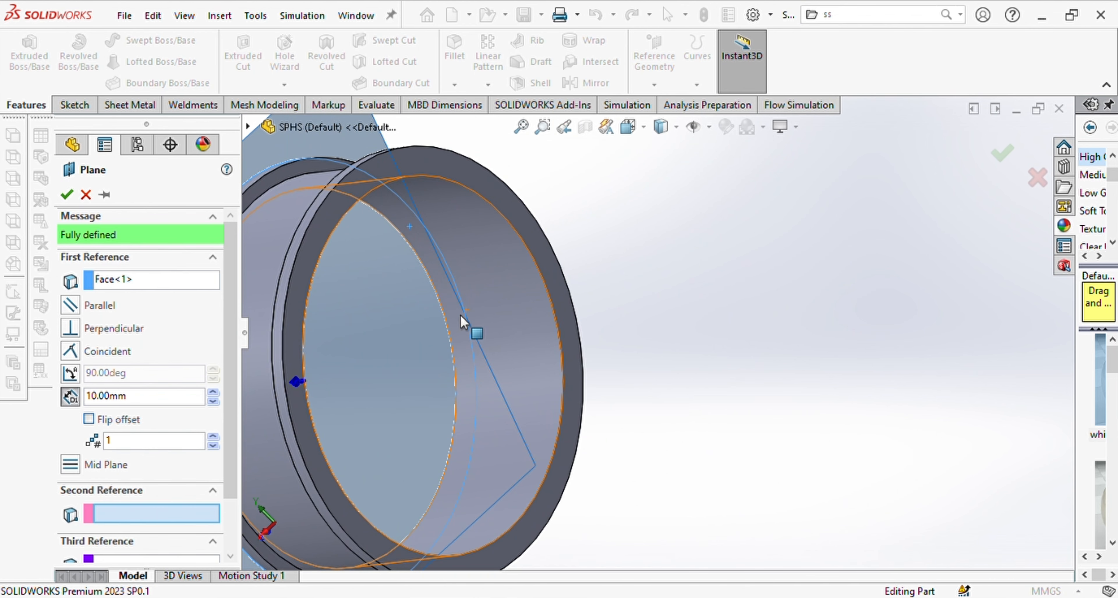
scroll(462, 320, up, 2)
click(417, 287)
middle_drag(416, 291, 434, 304)
click(442, 304)
click(68, 197)
Sketch a hub circle concentric with the rim on the new plane and dimension its diameter to 45 mm
mouse_move(542, 277)
middle_down()
mouse_move(374, 290)
mouse_move(421, 300)
middle_up()
click(74, 105)
click(107, 41)
click(657, 336)
click(696, 356)
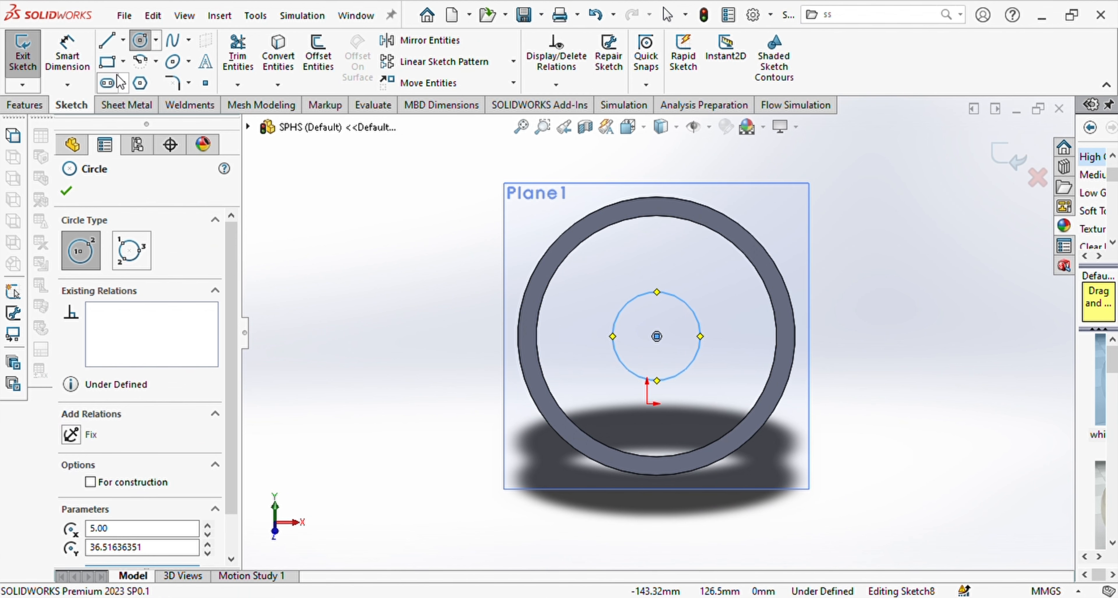
click(67, 53)
click(613, 336)
click(397, 344)
text(45)
key(Return)
Sketch two vertical spoke lines between the hub circle and the inner rim, plus a short horizontal line inside the hub
scroll(963, 345, down, 1)
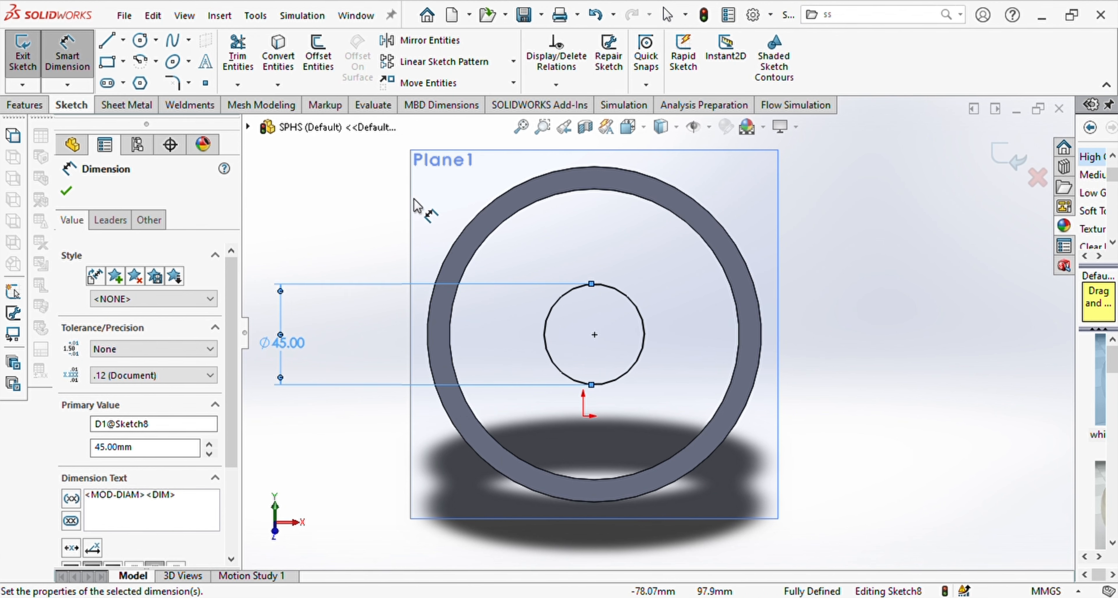
click(107, 40)
scroll(597, 195, down, 2)
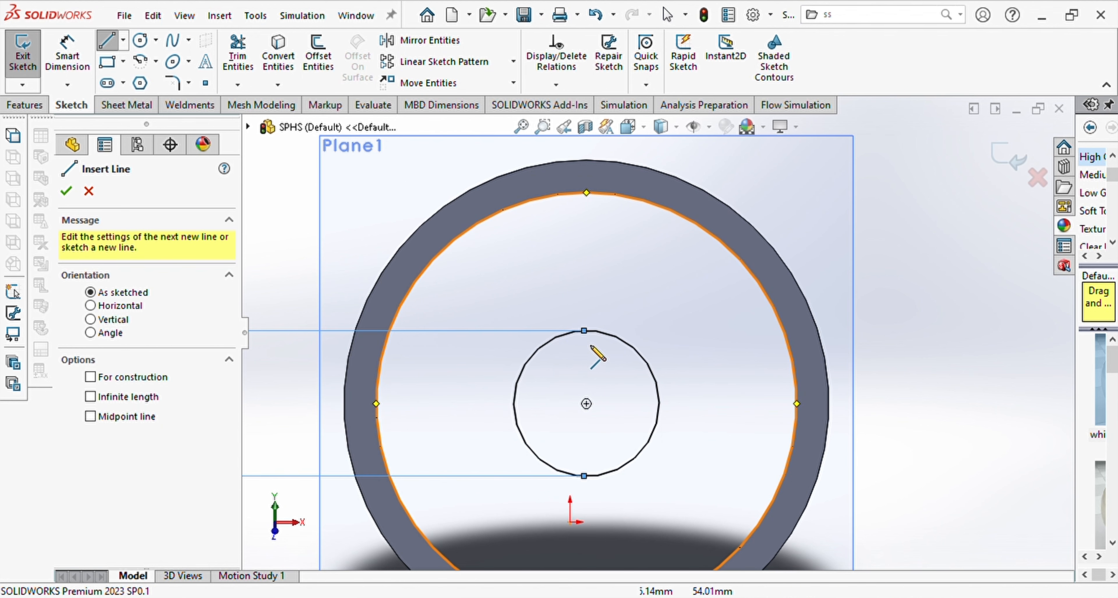
mouse_move(586, 331)
mouse_down()
mouse_move(587, 192)
mouse_move(571, 196)
mouse_move(569, 330)
mouse_up()
click(605, 349)
key(Escape)
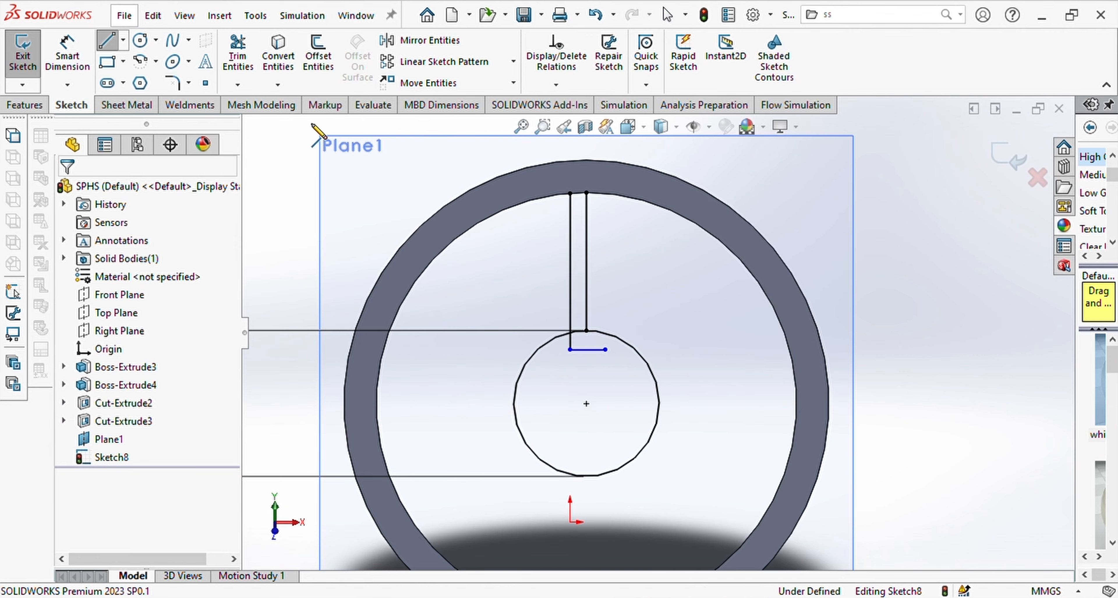
Dimension the short horizontal line to 10 mm and draw the spoke's other edge from its end to the inner rim
click(586, 374)
text(10)
key(Return)
key(l)
click(602, 349)
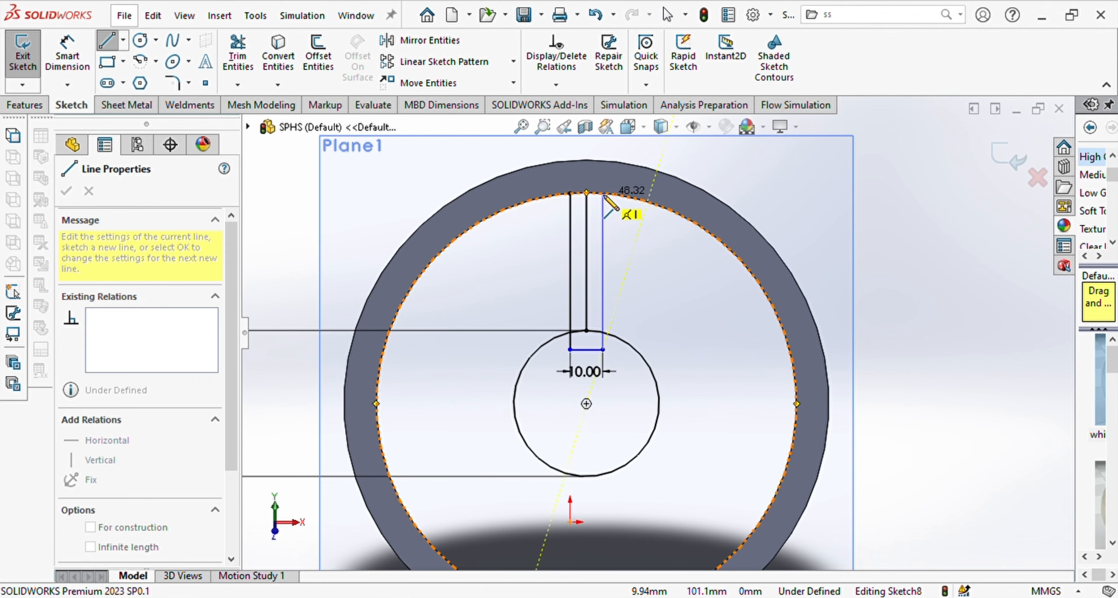
click(603, 194)
Close the spoke's outer end with two short lines joining the tops of its three vertical lines
scroll(590, 167, down, 4)
key(l)
scroll(567, 235, down, 5)
click(530, 214)
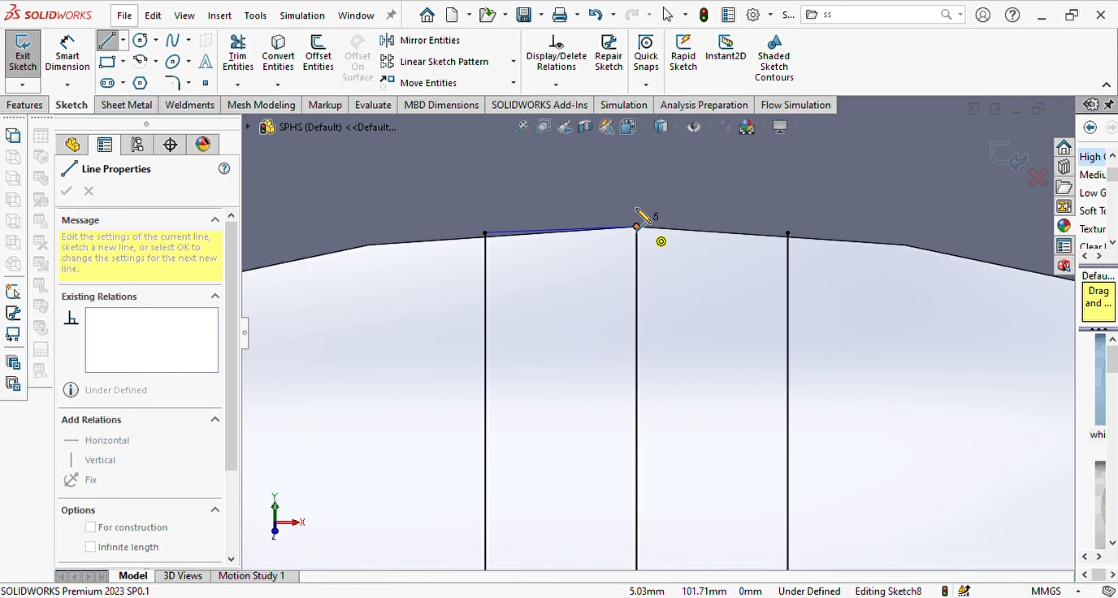
scroll(636, 210, down, 3)
click(638, 261)
key(Escape)
key(l)
click(640, 263)
click(903, 274)
Pattern the spoke lines circularly around the hub's centre with 5 equally spaced instances over 360 degrees
scroll(796, 296, up, 5)
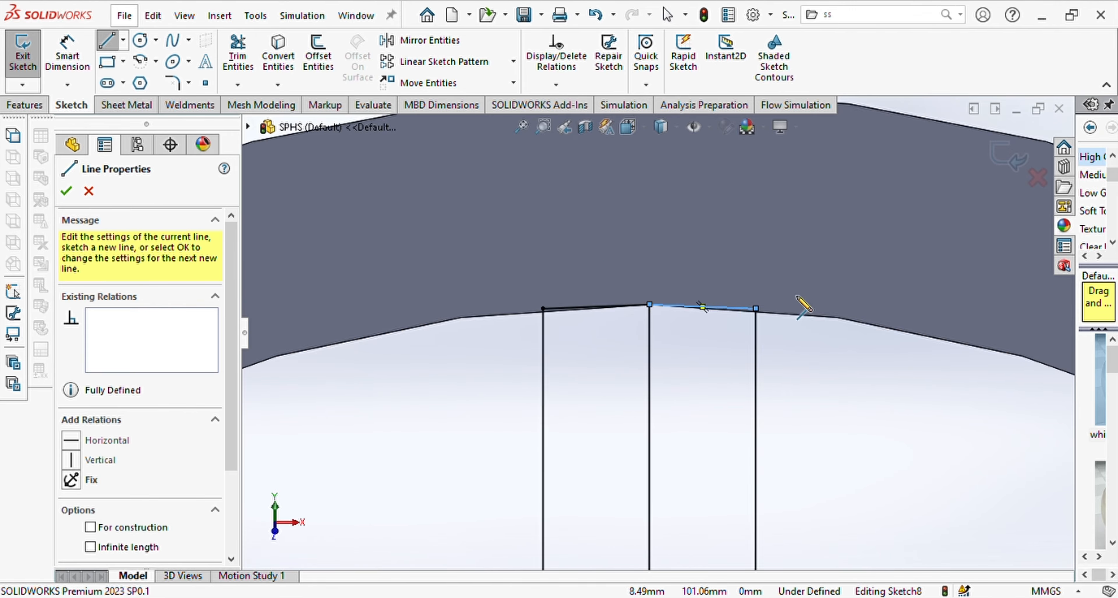
scroll(648, 444, up, 5)
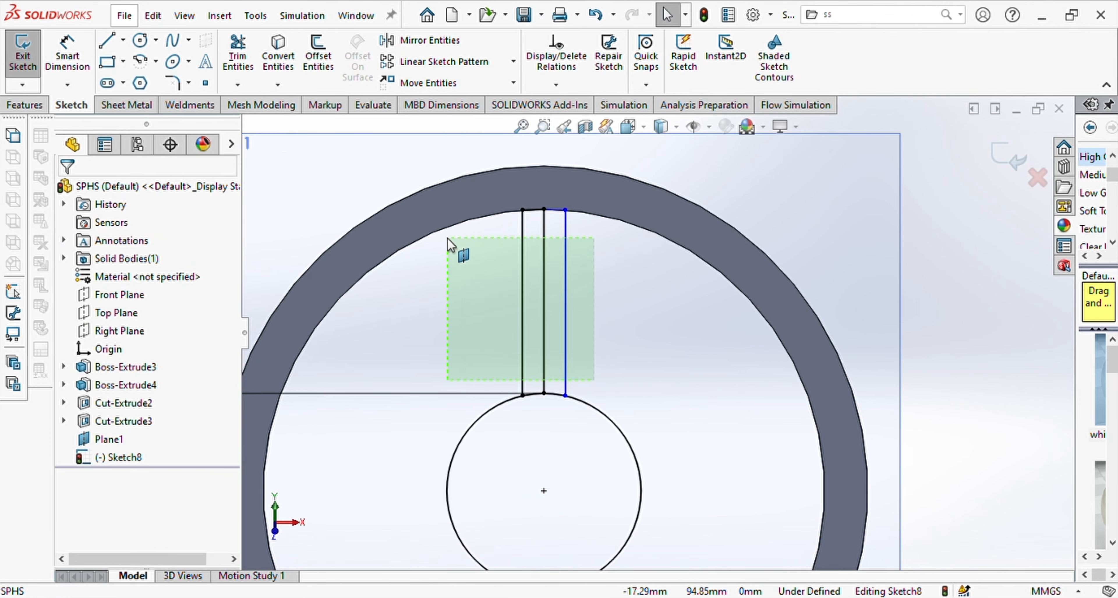
drag(447, 237, 446, 238)
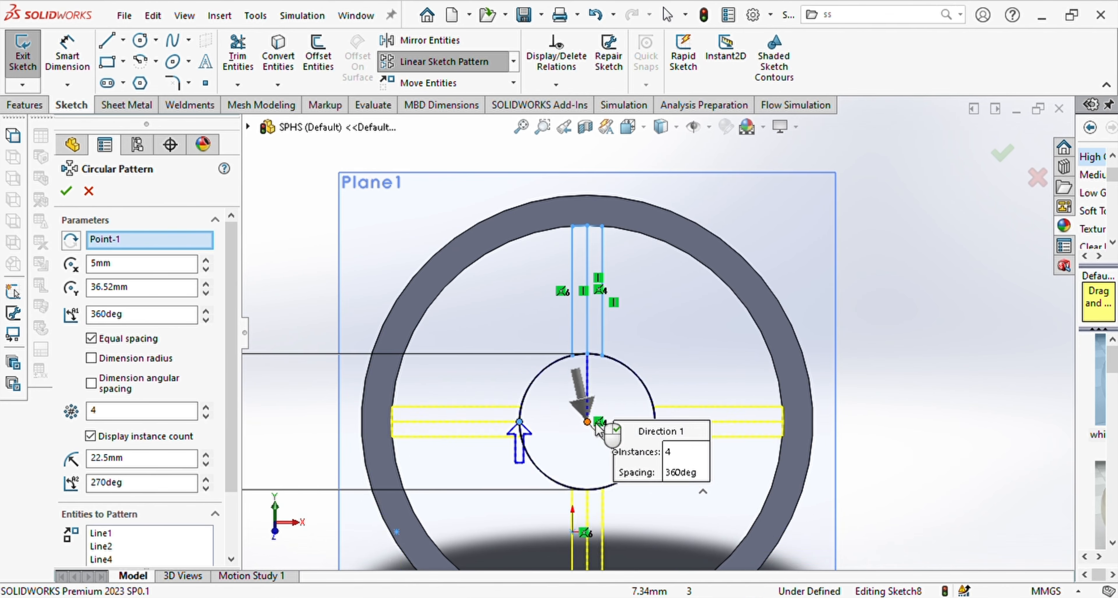
click(206, 406)
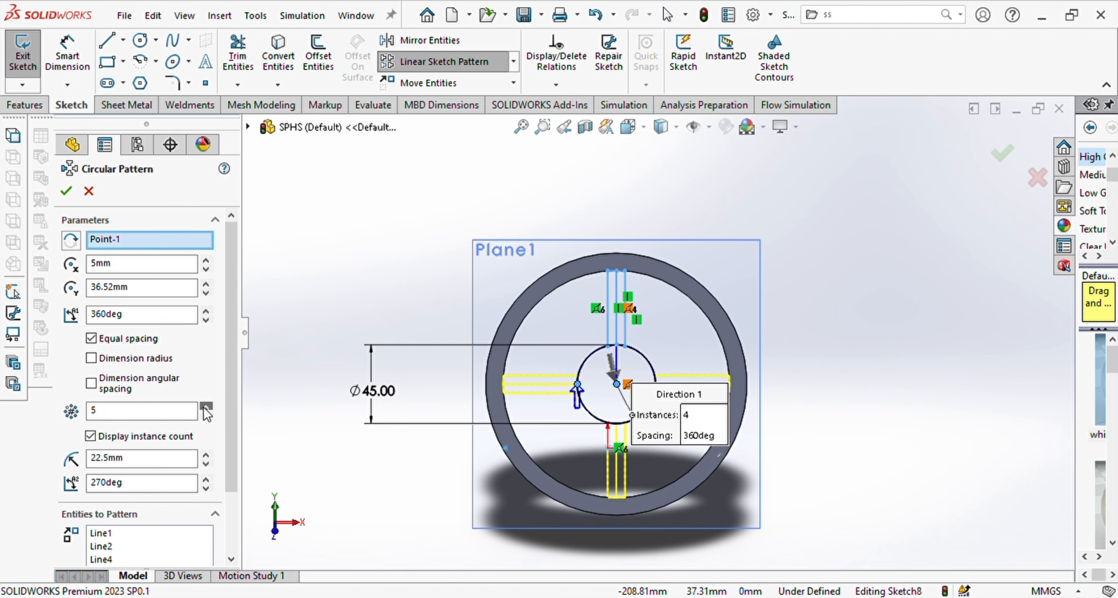
click(66, 191)
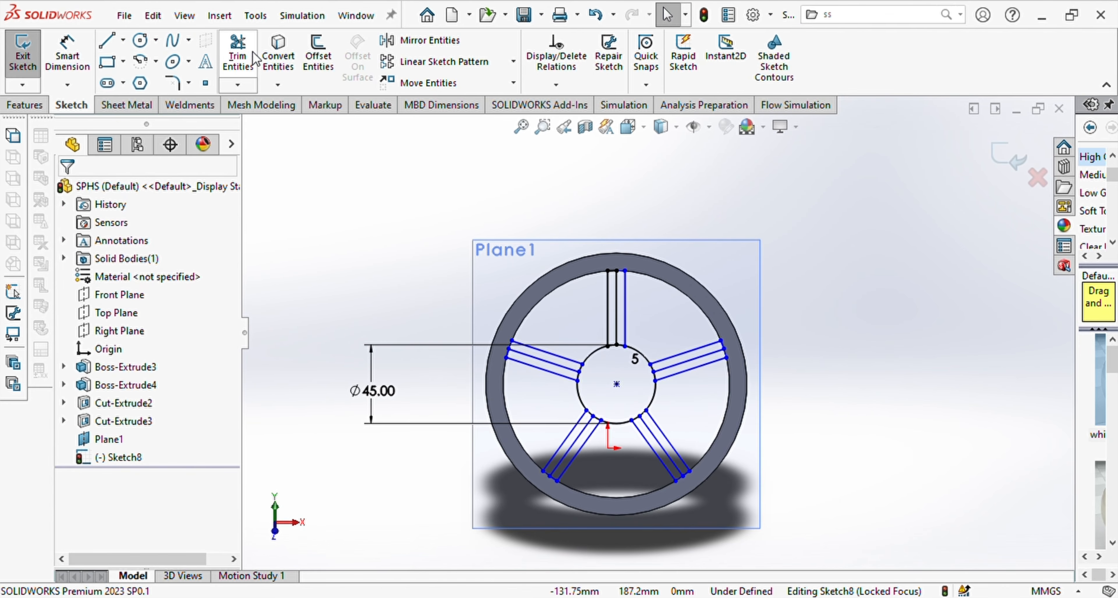
Trim away the centre lines inside the five spokes
click(238, 56)
scroll(612, 423, down, 5)
drag(725, 422, 741, 420)
Start an extruded boss using the hub circle and the five spoke regions as contours
click(25, 105)
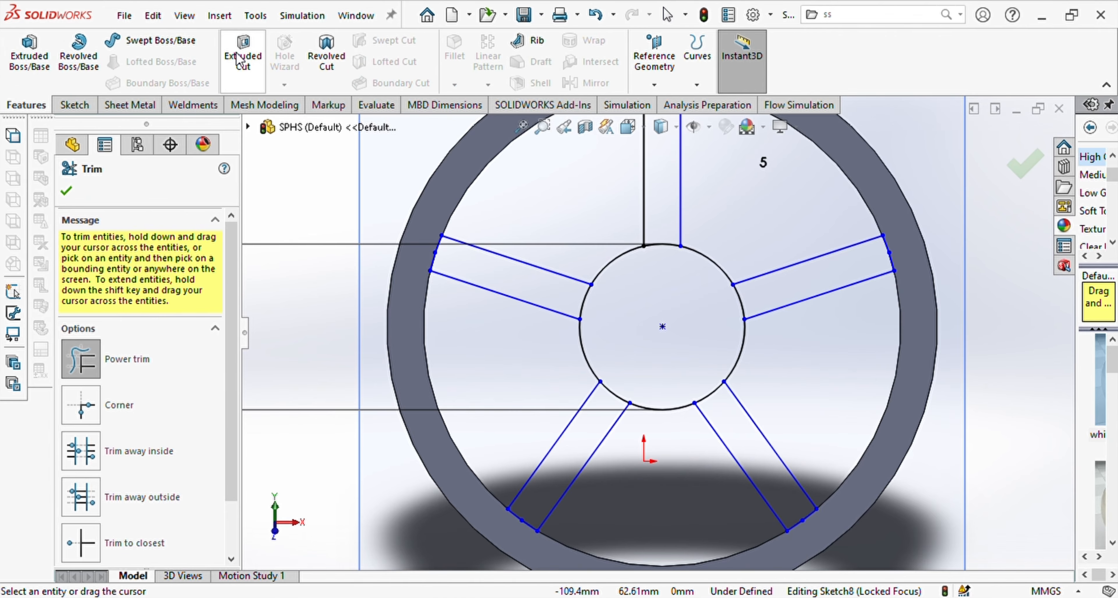
click(29, 56)
click(566, 299)
click(660, 230)
click(757, 295)
click(603, 410)
click(719, 408)
click(630, 368)
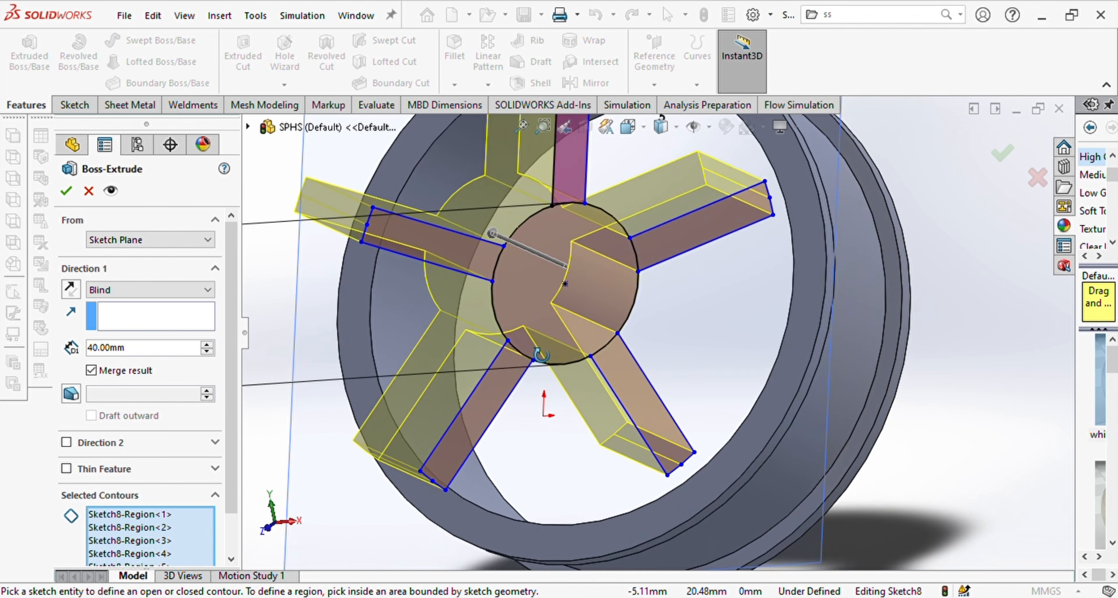
Set the hub and spoke extrusion's depth to 5 mm
drag(133, 348, 70, 349)
text(5)
middle_drag(469, 354, 347, 355)
scroll(586, 347, up, 2)
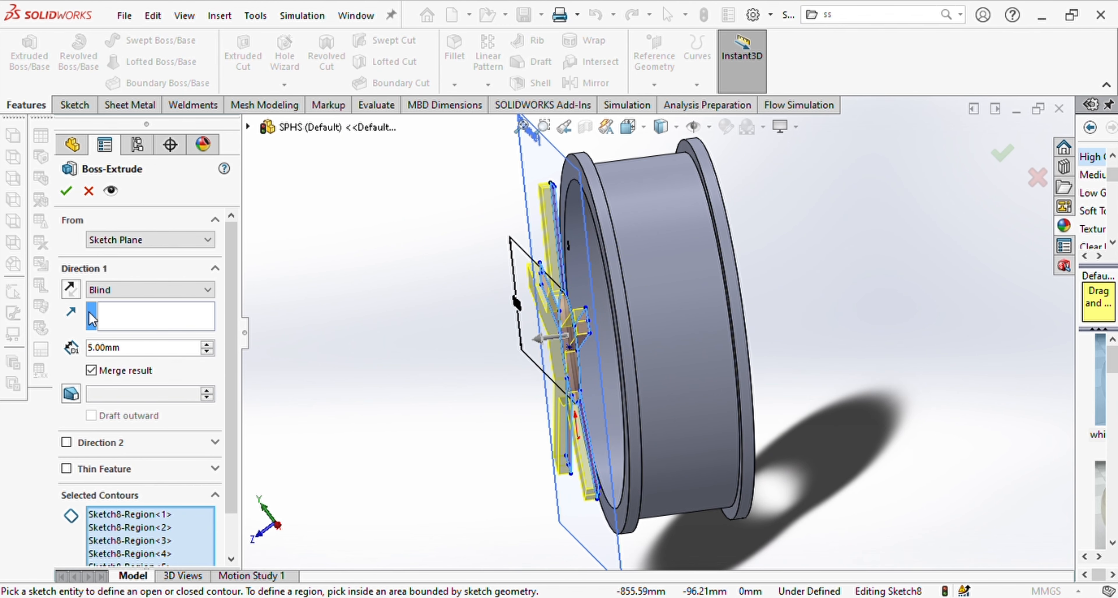
Start the extrusion from a 20 mm offset, with both the offset and the extrusion pointing into the rim
click(160, 240)
click(139, 293)
scroll(520, 382, down, 3)
middle_drag(523, 382, 564, 375)
click(209, 262)
click(209, 262)
middle_drag(564, 290, 549, 304)
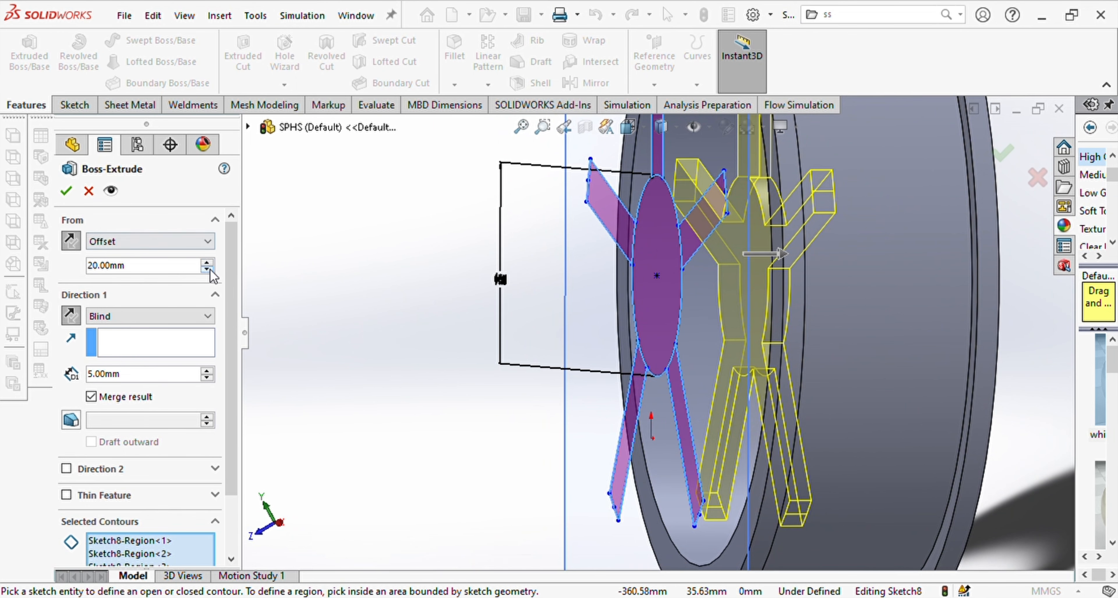
Set the start offset to 15 mm and finish the hub and spoke extrusion
click(209, 269)
middle_drag(330, 260, 508, 247)
drag(133, 265, 80, 266)
text(15)
middle_drag(376, 226, 571, 224)
scroll(320, 273, up, 3)
scroll(403, 239, down, 2)
Sketch a circle with a radius of about 10.9 mm at the centre of the hub's face
mouse_move(438, 239)
middle_down()
mouse_move(658, 252)
mouse_move(689, 289)
middle_up()
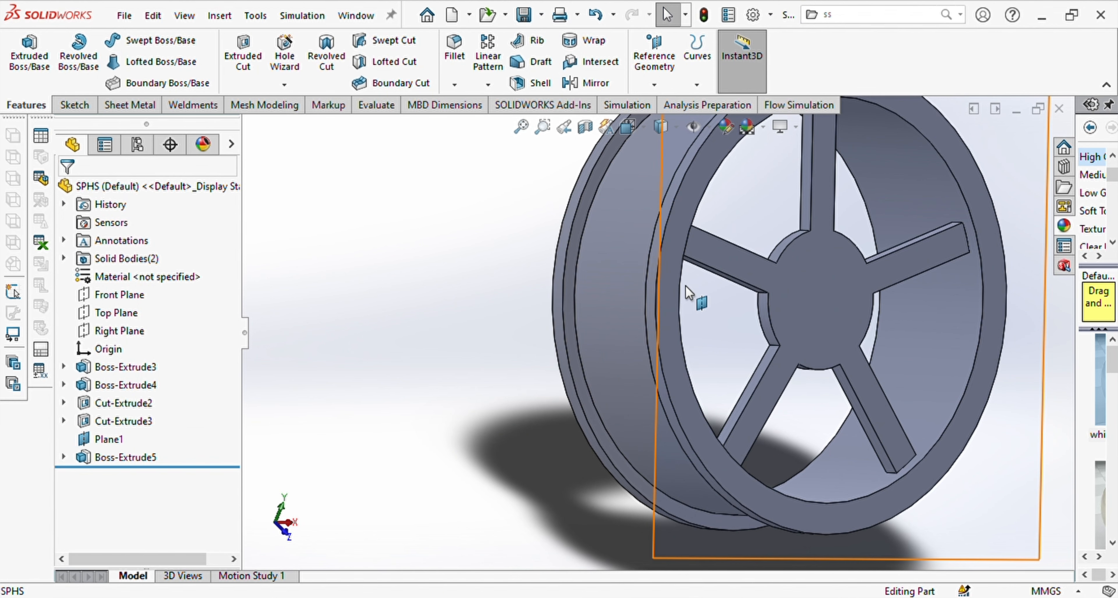
click(850, 286)
click(83, 106)
click(140, 40)
click(639, 329)
click(668, 352)
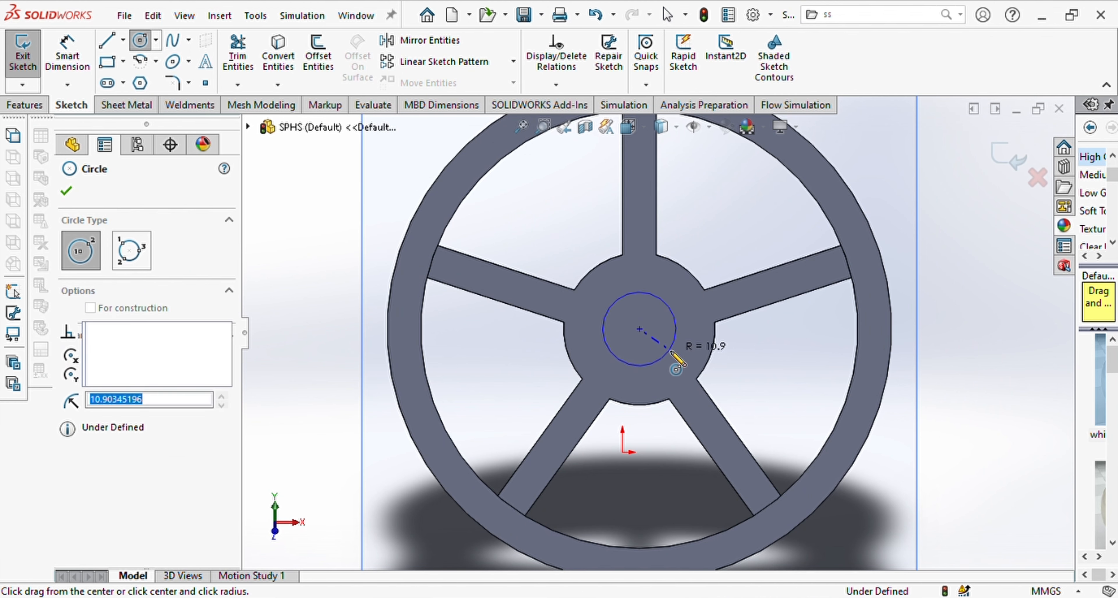
Dimension the hub face circle's diameter to 25 mm
click(67, 52)
click(605, 323)
click(336, 339)
text(25)
key(Return)
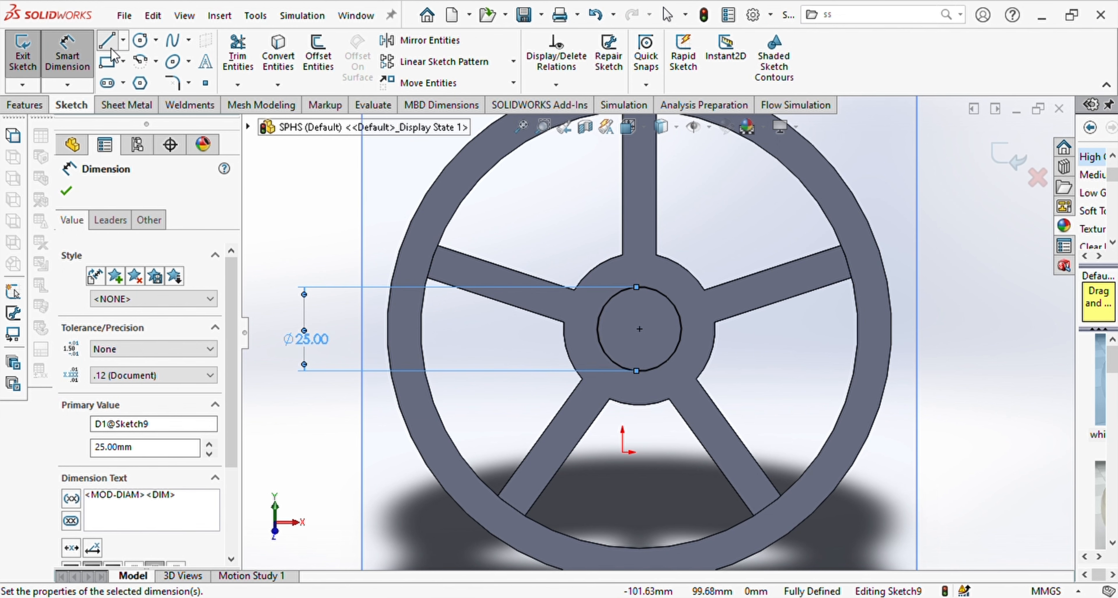
Sketch a vertical line along the upper spoke's centre between the 25 mm circle and the inner rim, and begin another at the circle
click(111, 46)
scroll(639, 266, down, 3)
click(638, 302)
scroll(655, 313, up, 4)
click(650, 170)
key(Escape)
click(107, 40)
scroll(538, 163, down, 4)
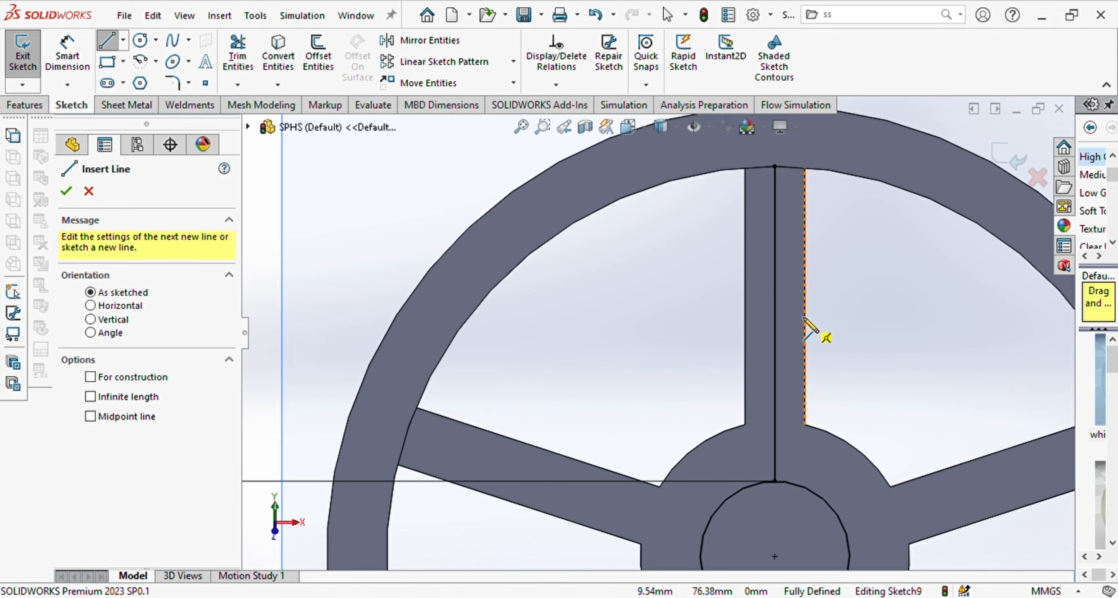
click(775, 481)
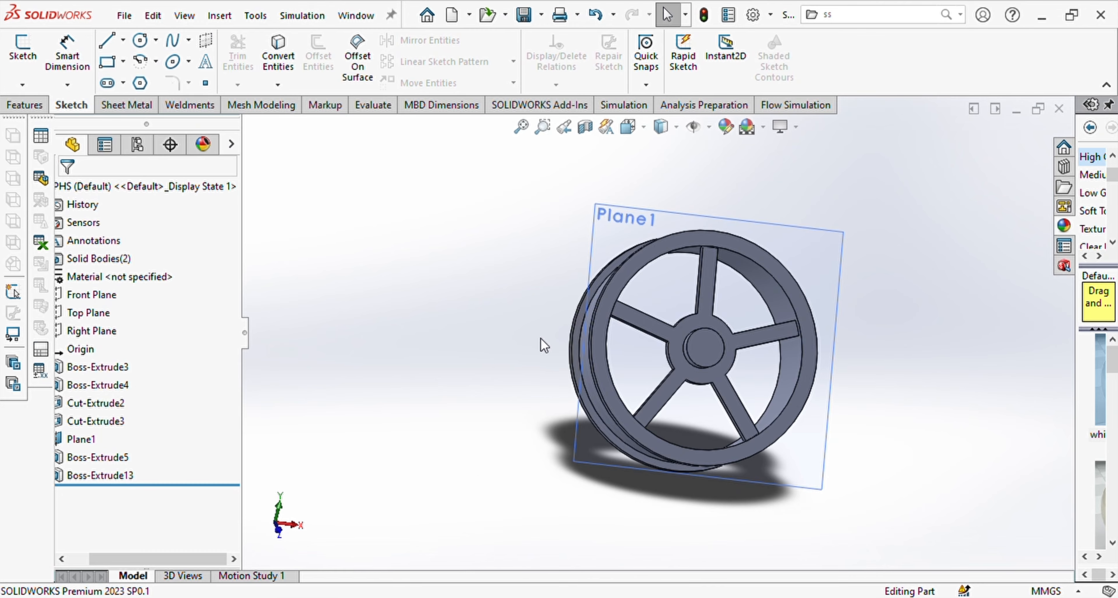
Open the hub and spoke extrusion's sketch for editing
scroll(686, 355, down, 3)
click(71, 458)
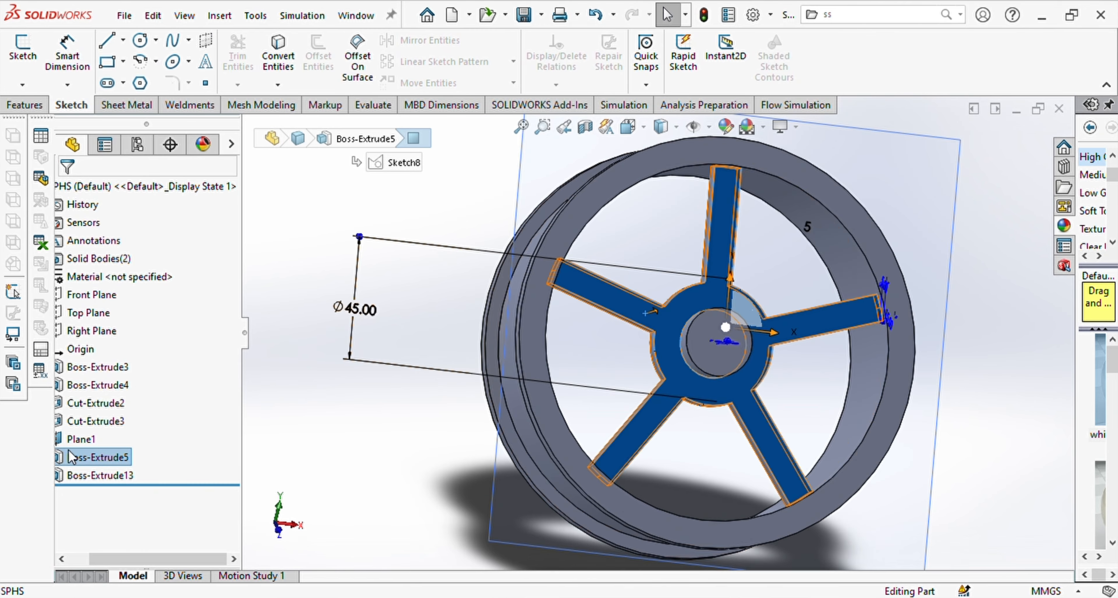
click(60, 457)
click(121, 476)
click(171, 448)
Sketch a diagonal line from the inner rim to the right edge of the vertical spoke
scroll(671, 236, down, 3)
key(l)
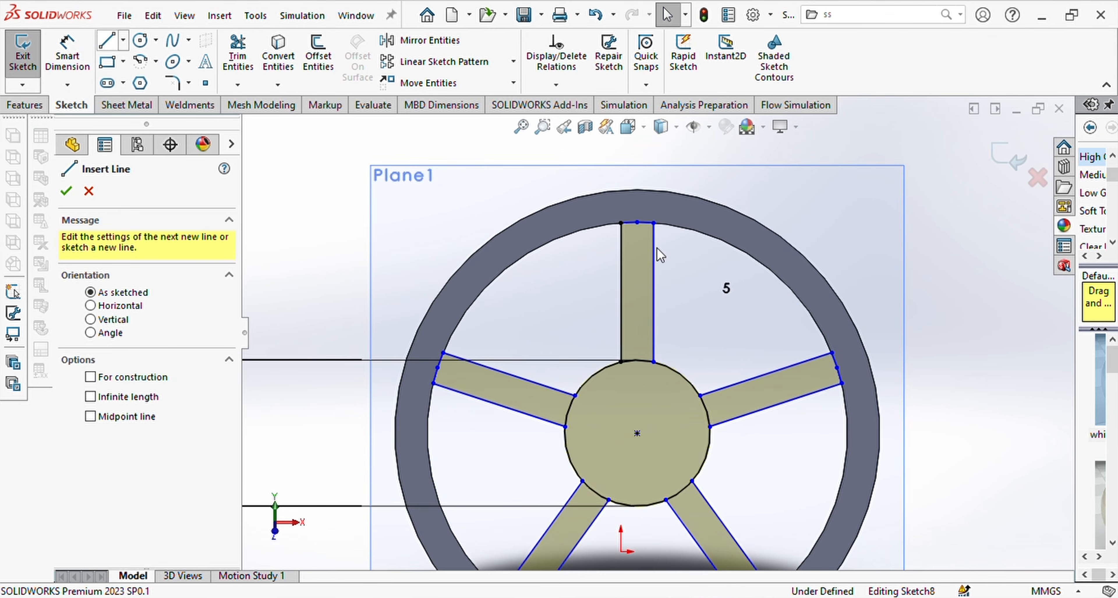
scroll(664, 244, down, 3)
click(704, 222)
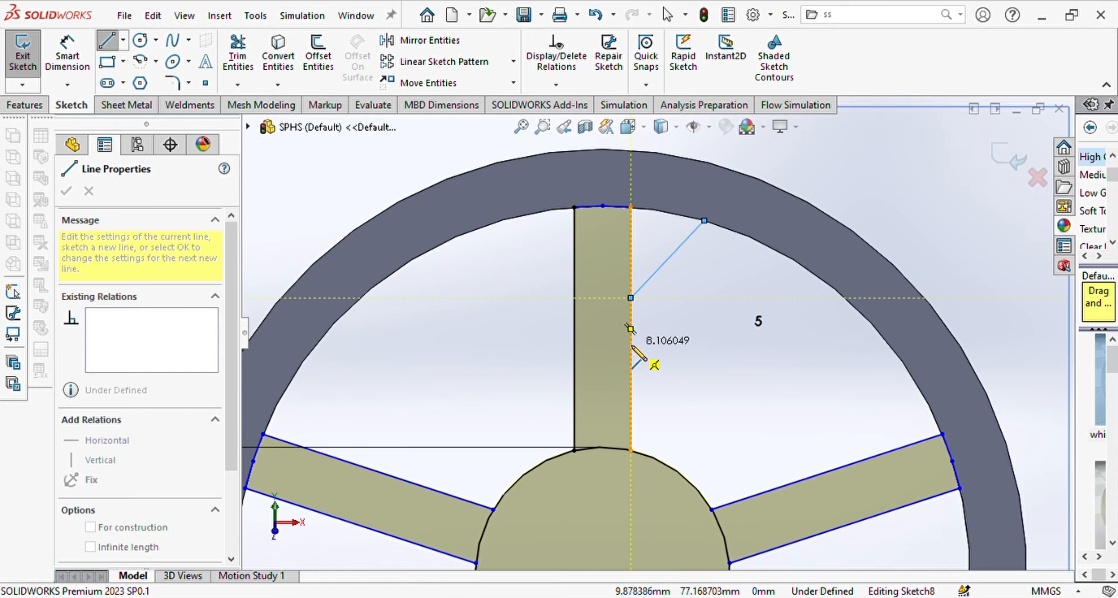
Dimension a 6 mm spacing along the upper spoke's right edge, measured down from the diagonal line's end point
click(68, 52)
click(630, 298)
click(630, 350)
click(600, 331)
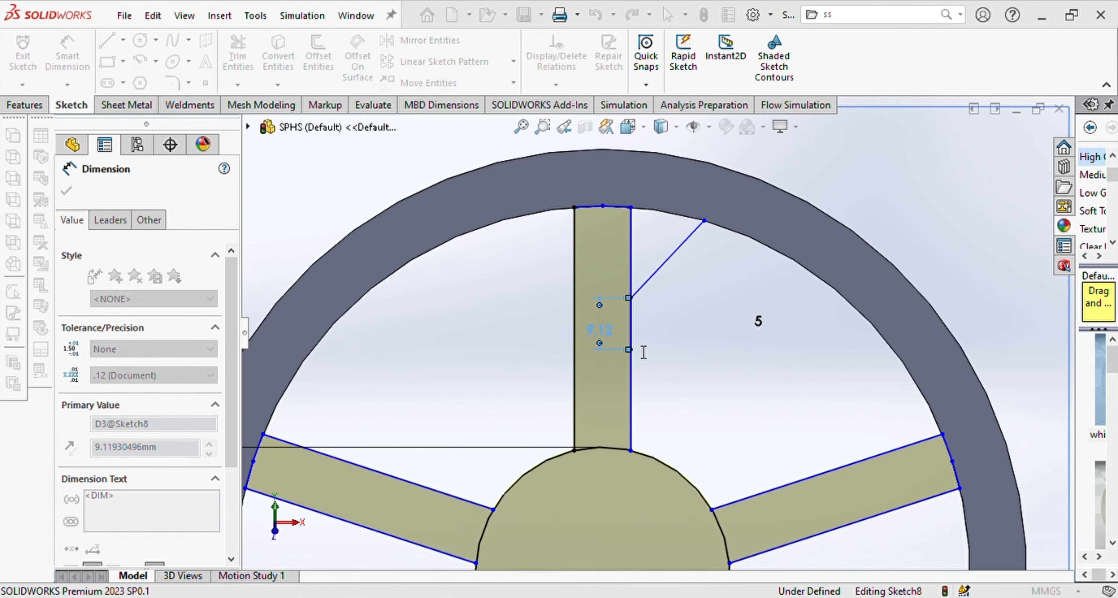
text(6)
key(Return)
Sketch a second diagonal line parallel to the first, from the 6 mm point to the rim, and join their rim ends
click(108, 42)
click(630, 314)
scroll(734, 221, down, 5)
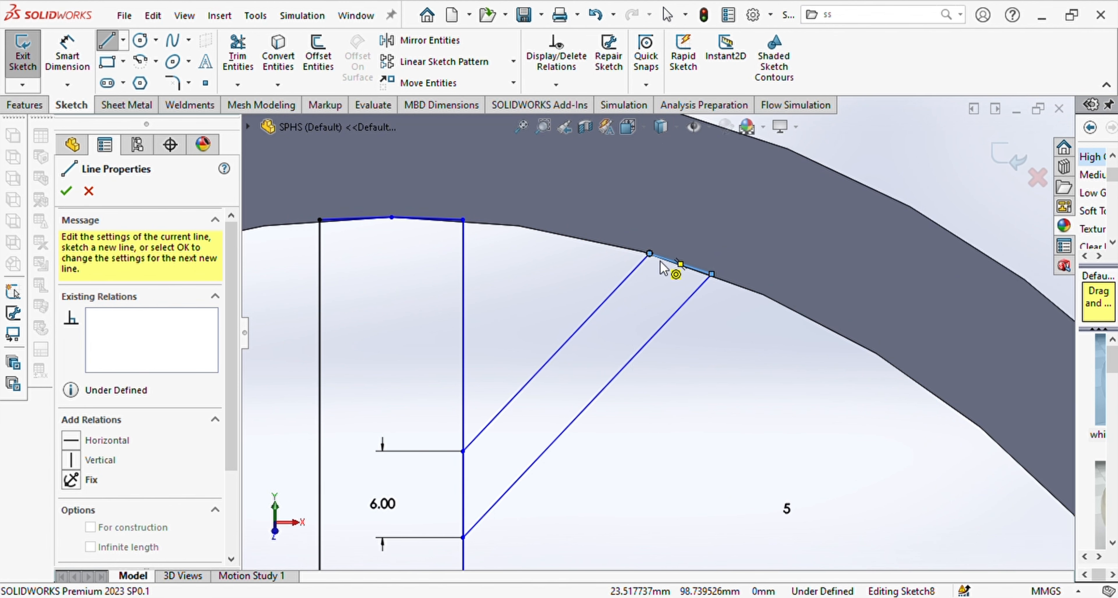
click(656, 258)
Trim the upper spoke's right edge between the two diagonal brace lines
scroll(656, 269, up, 6)
click(234, 54)
scroll(622, 386, down, 3)
drag(591, 371, 549, 384)
key(Escape)
scroll(546, 399, up, 4)
Sketch a diagonal line from the upper spoke's left edge up to the inner rim
key(l)
scroll(457, 268, down, 3)
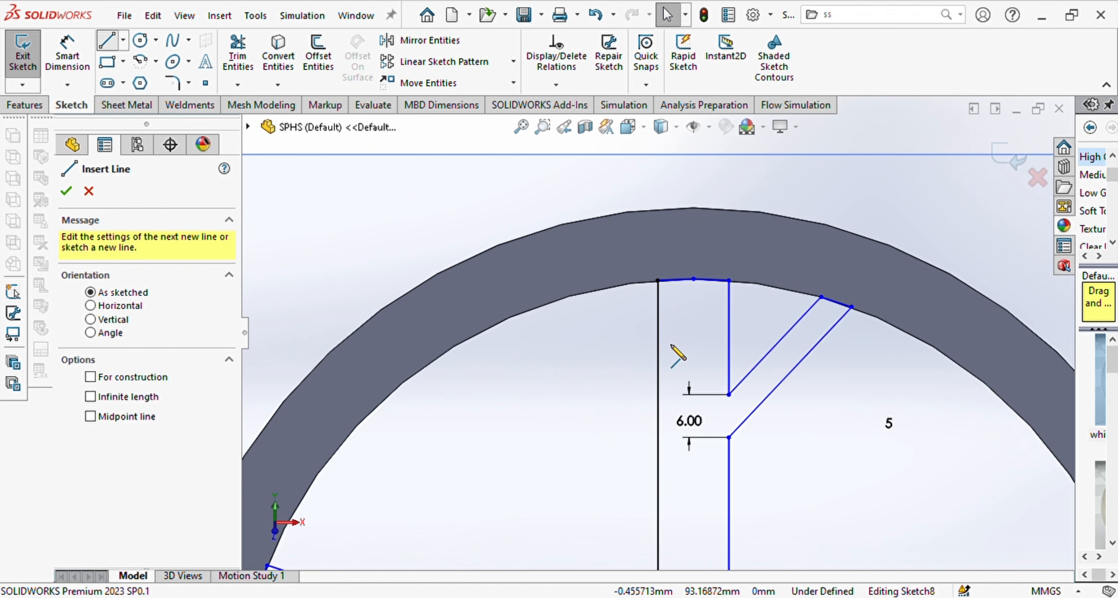
click(658, 384)
click(556, 300)
key(Escape)
Mark a point higher on the spoke's left edge and dimension it 6 mm from the left diagonal's lower end
key(l)
click(658, 331)
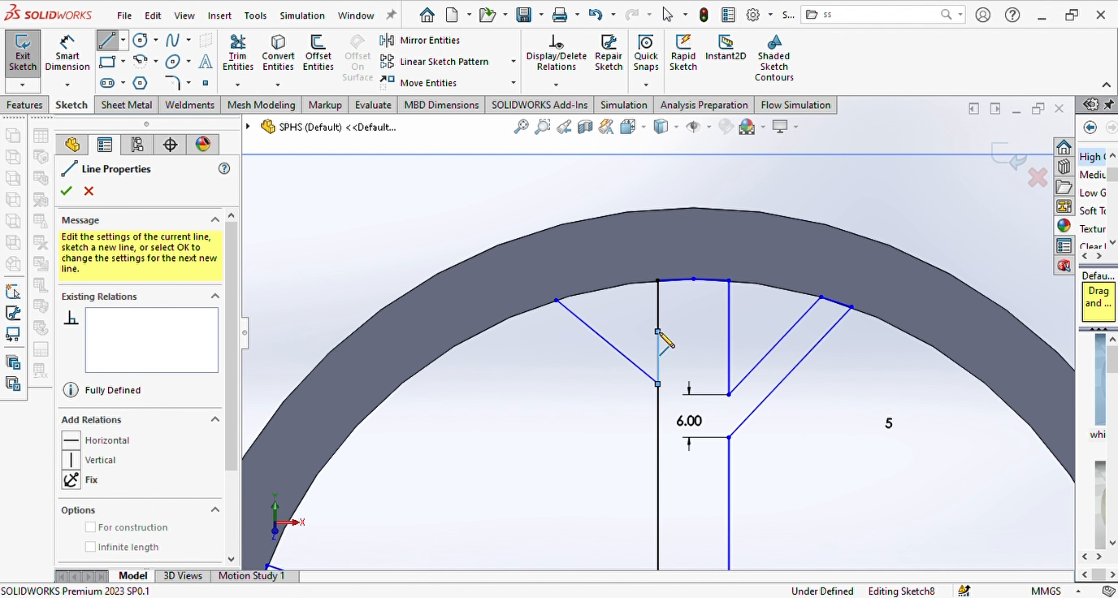
key(d)
click(658, 331)
click(658, 384)
click(687, 356)
text(6)
key(Return)
Sketch the left brace's second diagonal from the 6 mm point to the rim and close the brace at the rim
key(l)
click(658, 341)
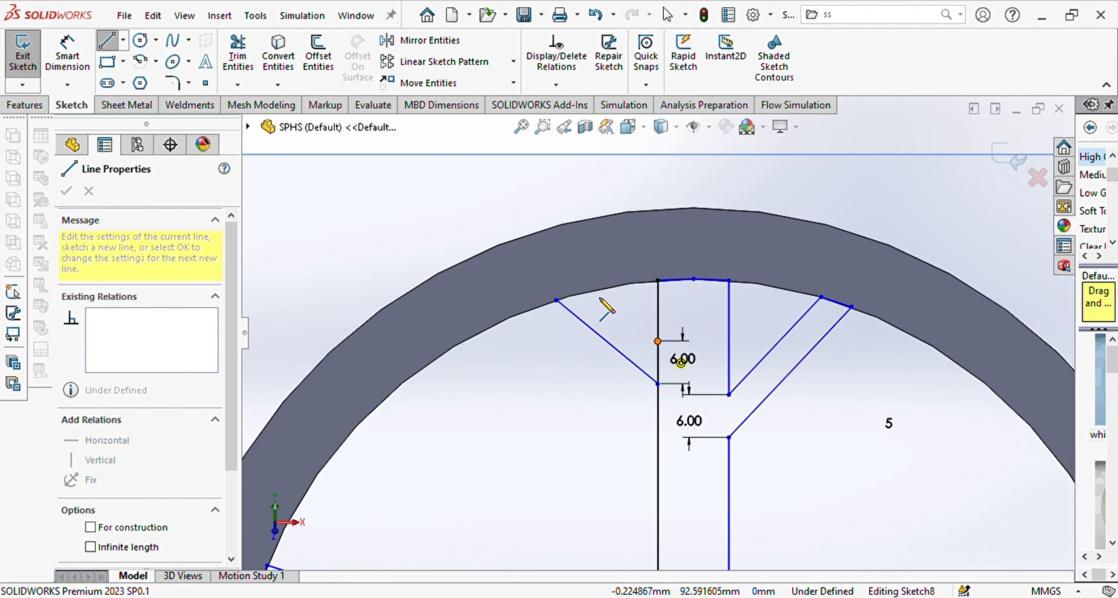
scroll(607, 304, down, 3)
click(597, 332)
click(505, 368)
Trim the upper spoke's left edge between the left brace's two diagonal lines
scroll(520, 374, up, 5)
click(238, 52)
drag(690, 408, 717, 406)
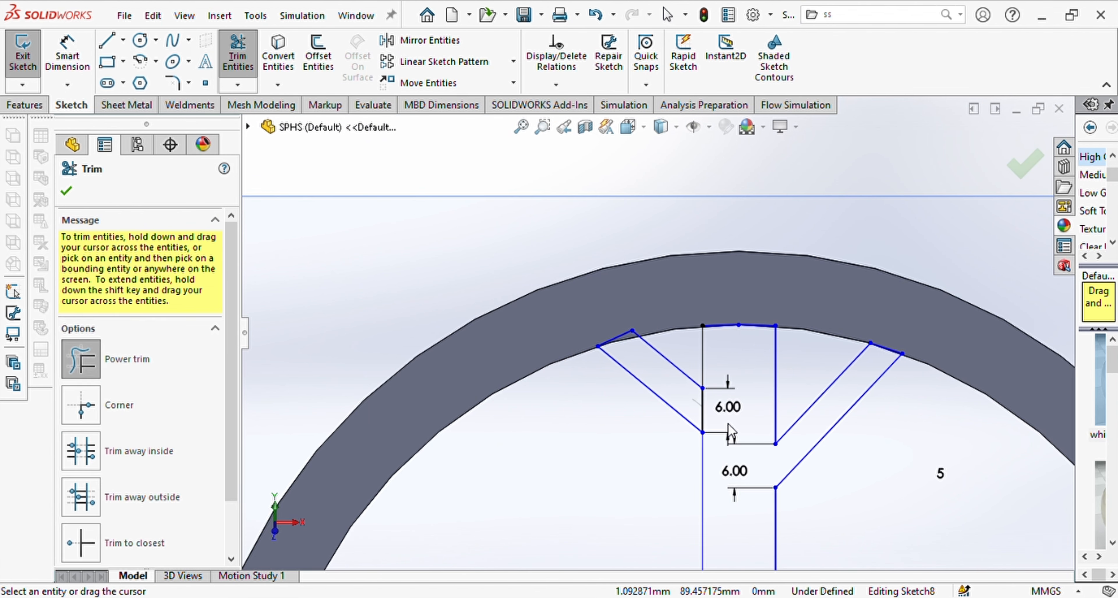
click(237, 52)
Circular-pattern the lines of both braces around the wheel centre with 5 equally spaced instances over 360 degrees
ctrl+click(831, 385)
ctrl+click(886, 348)
ctrl+click(847, 413)
click(513, 62)
click(447, 102)
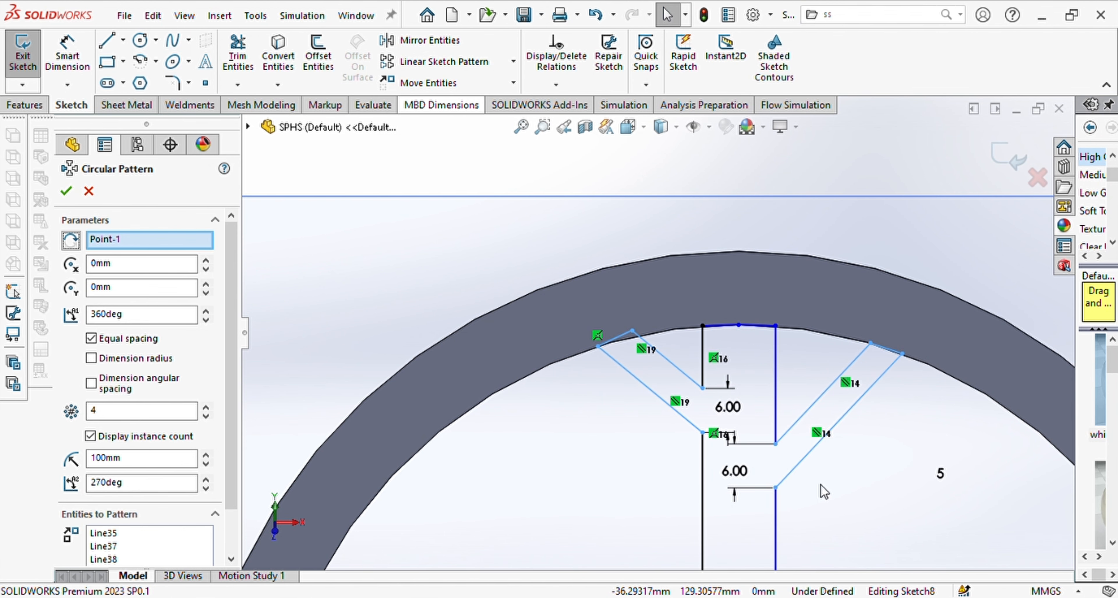
scroll(820, 490, up, 6)
click(206, 407)
click(66, 191)
Trim the spoke edges that cross the mouths of the patterned braces on the other spokes
click(237, 53)
scroll(771, 417, down, 7)
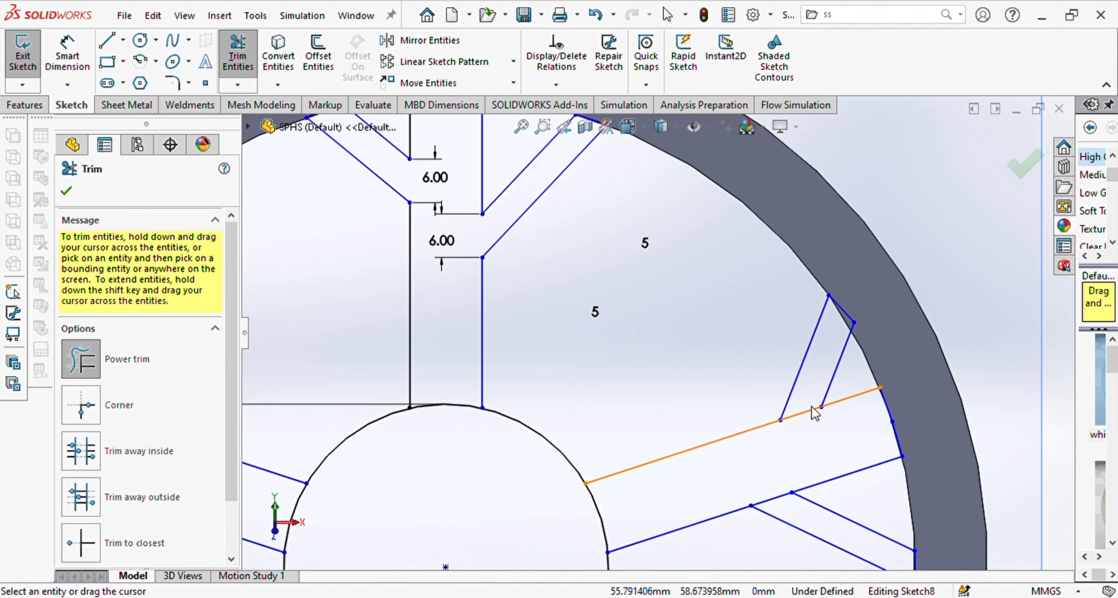
drag(815, 403, 770, 507)
scroll(694, 499, up, 2)
scroll(654, 514, up, 1)
drag(637, 355, 684, 374)
drag(360, 377, 368, 401)
scroll(368, 402, up, 5)
scroll(282, 313, down, 7)
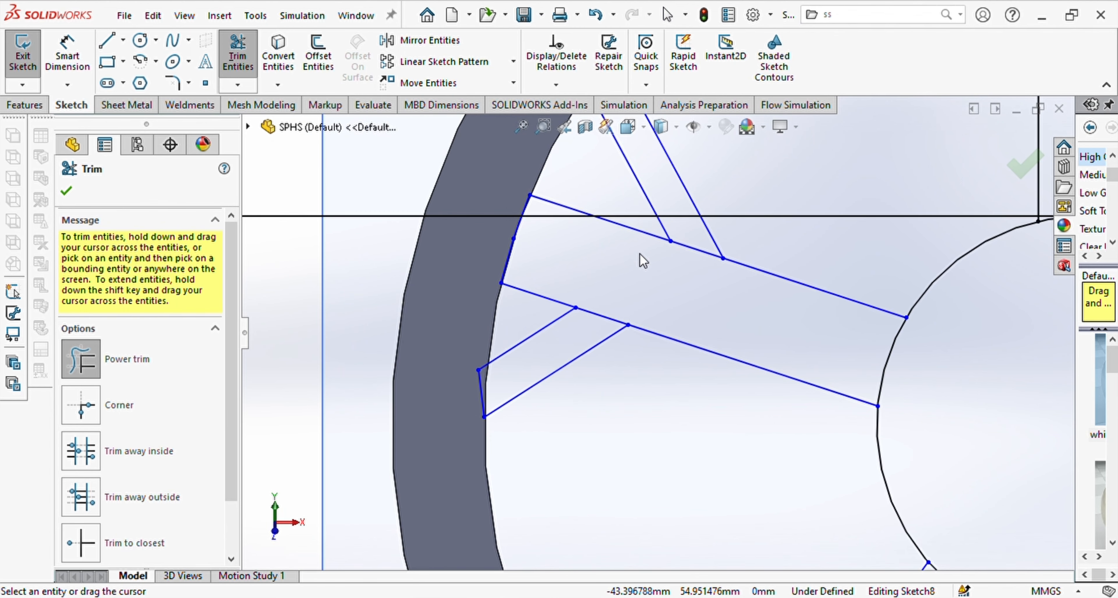
Finish editing the spoke sketch and rebuild the wheel with the braced spokes
click(23, 52)
scroll(618, 329, up, 2)
middle_drag(620, 332, 636, 339)
scroll(636, 339, up, 4)
click(539, 246)
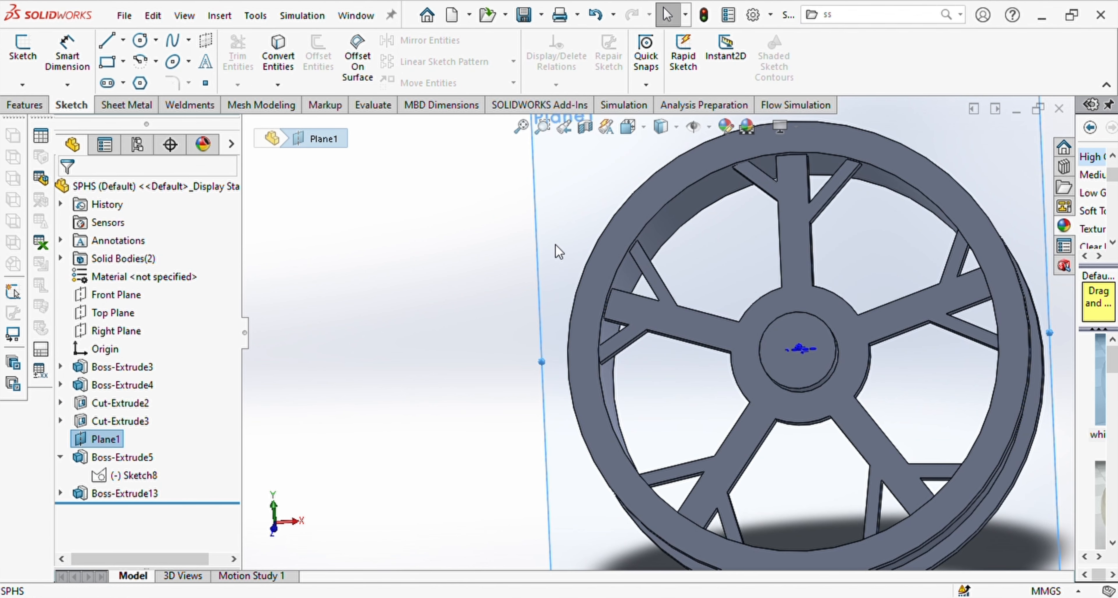
click(23, 52)
scroll(645, 290, down, 4)
click(107, 41)
scroll(681, 343, down, 3)
middle_drag(661, 394, 664, 408)
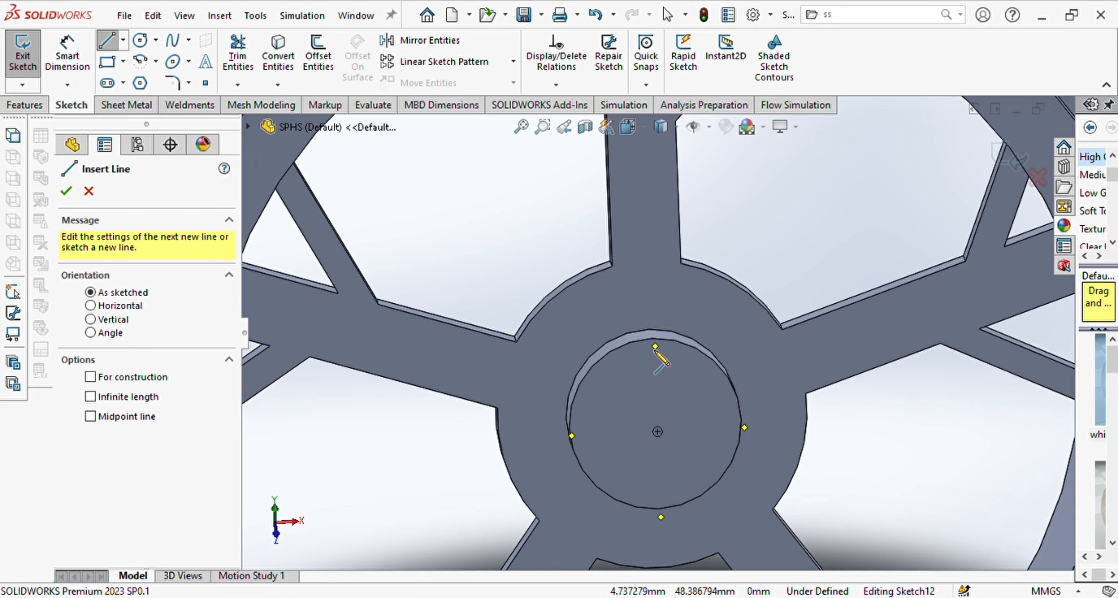
click(140, 40)
key(Escape)
scroll(379, 399, up, 5)
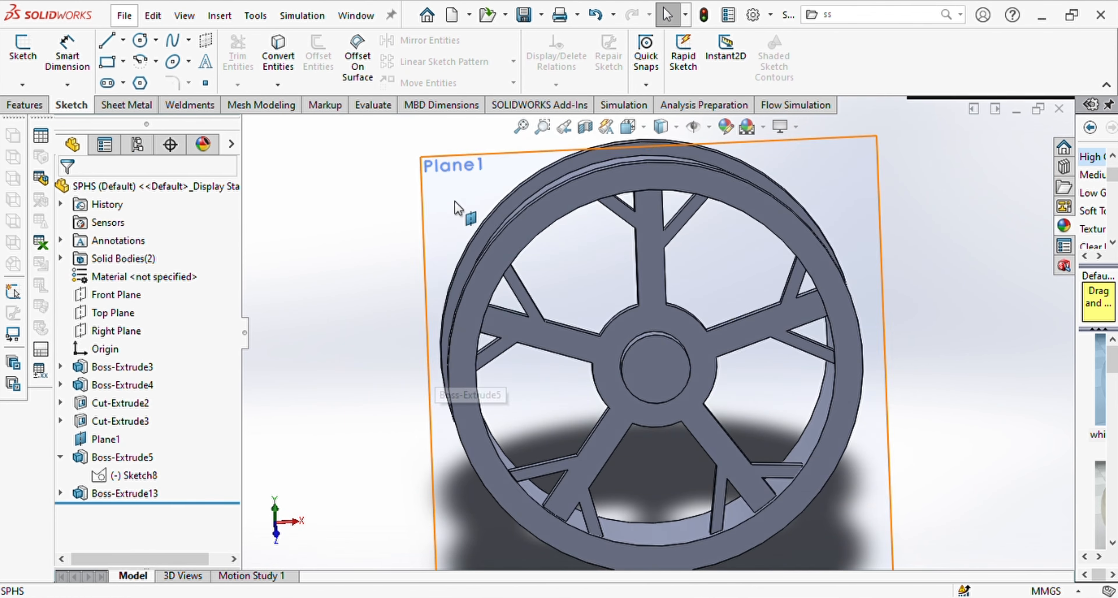
Start a sketch on Plane1 and draw a circle centred on the hub that matches the raised hub boss's outline
click(454, 203)
click(22, 53)
scroll(701, 313, down, 3)
click(107, 40)
scroll(586, 292, down, 3)
key(Escape)
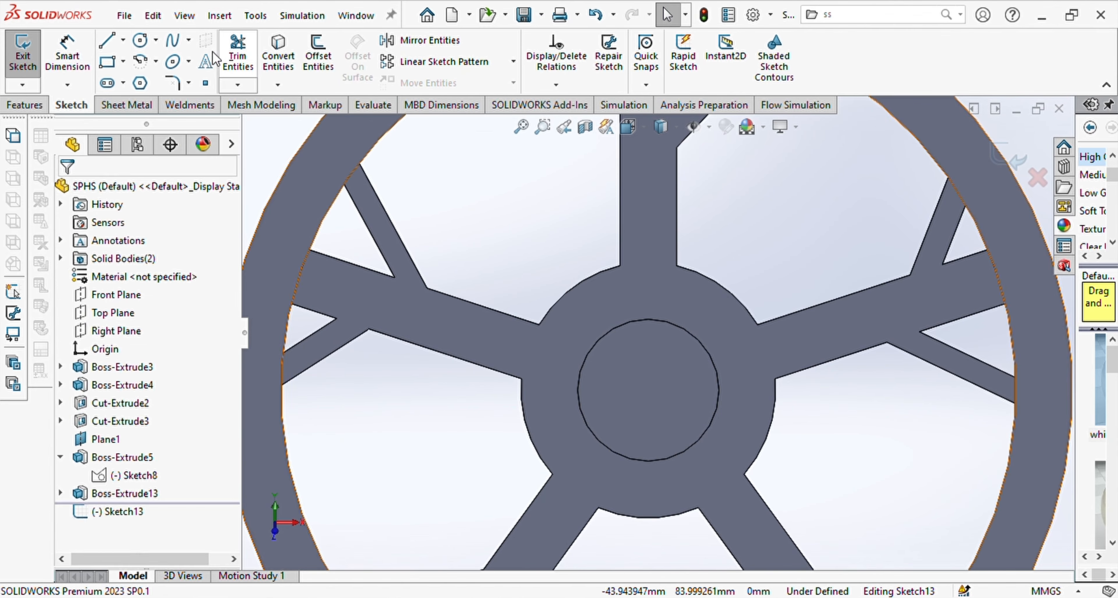
click(140, 41)
click(648, 390)
click(648, 461)
key(Escape)
Sketch a vertical line from the hub centre along the upper spoke and a narrow closed strip along its left side
click(107, 40)
click(648, 391)
scroll(649, 303, up, 2)
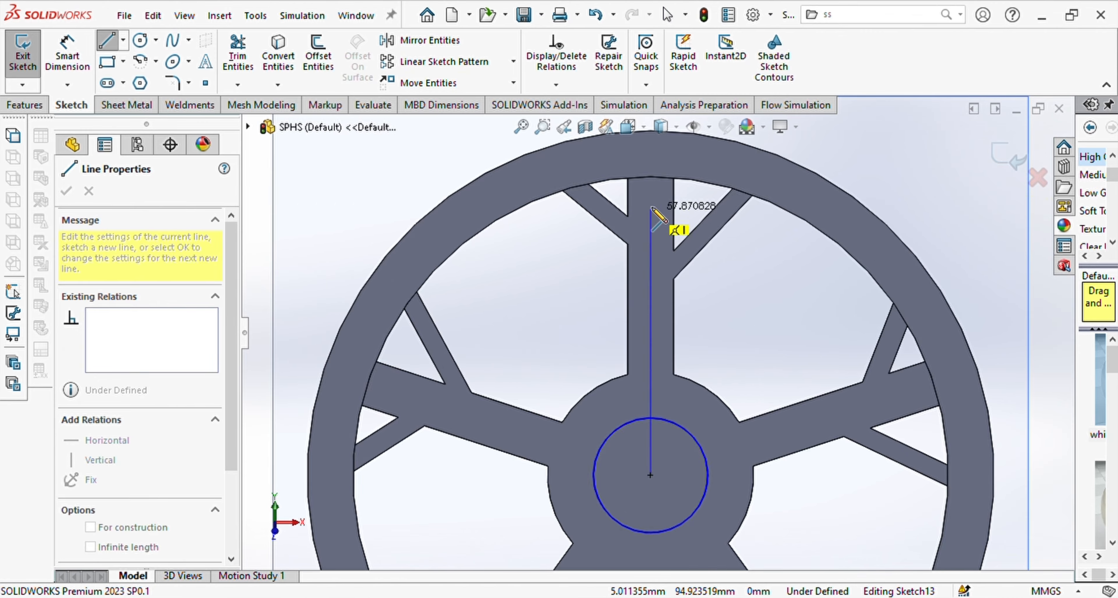
click(638, 426)
click(650, 427)
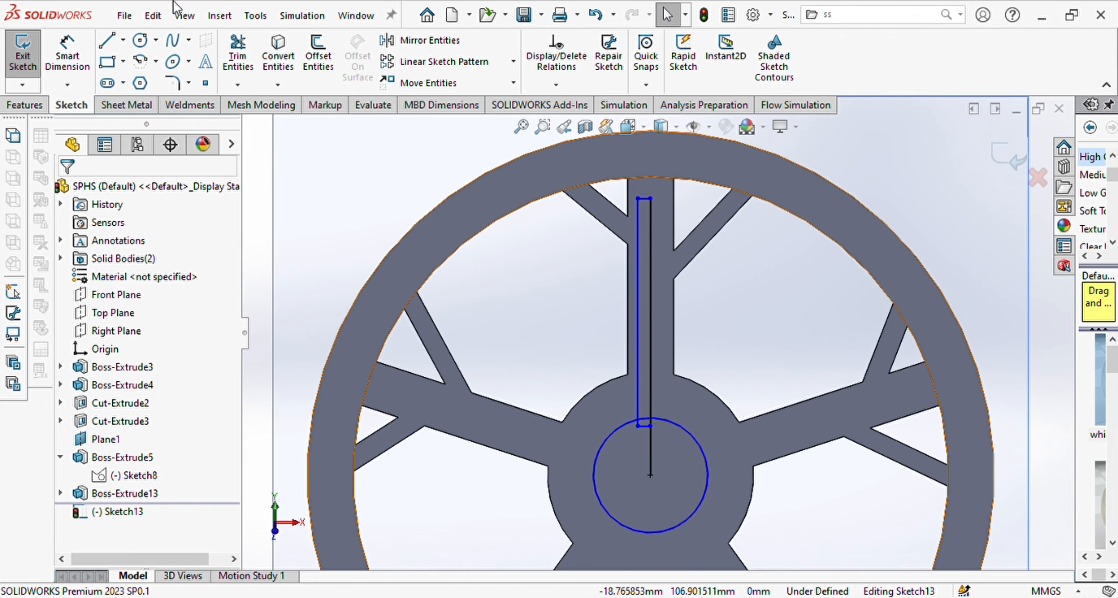
Dimension the width of the strip left of the centre line to 3 mm
click(67, 52)
scroll(607, 416, down, 4)
click(700, 442)
click(697, 468)
text(3)
key(Return)
Extend the strip's lower edge to the right of the centre line and dimension the added length to 3 mm
click(109, 41)
click(716, 441)
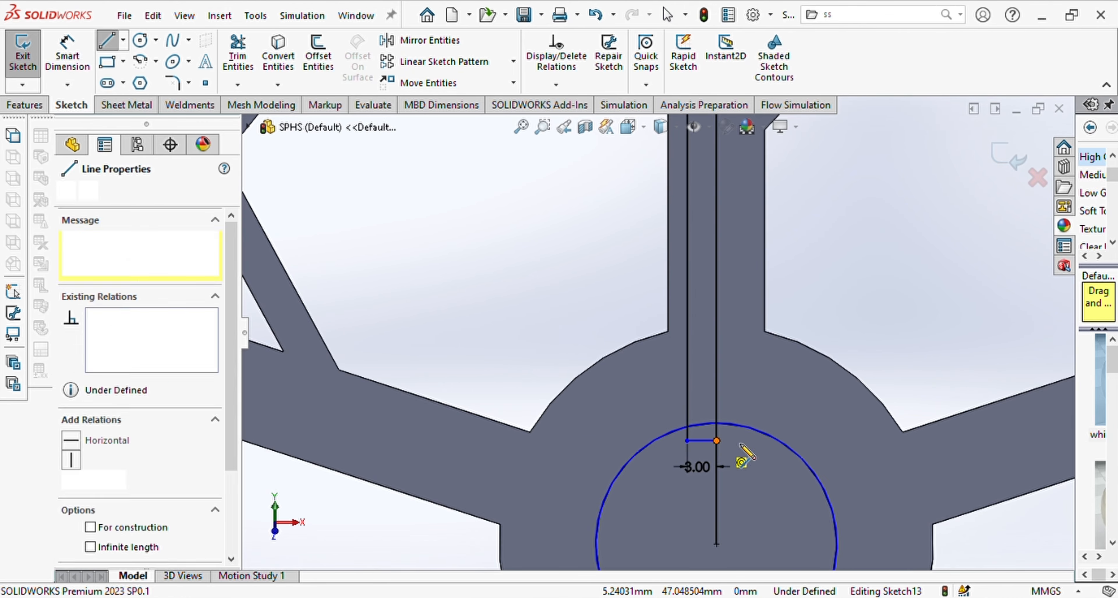
click(745, 441)
click(67, 46)
click(731, 441)
click(739, 502)
text(3)
key(Return)
key(Escape)
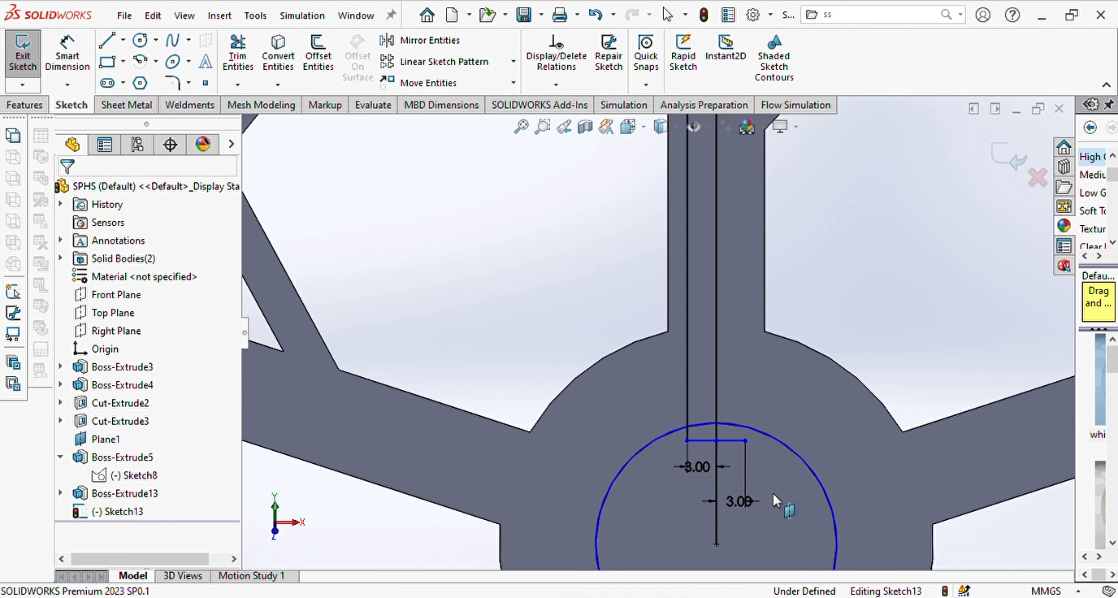
Sketch the strip's right edge up the spoke and close it across the upper end to the centre line
click(745, 441)
scroll(743, 382, up, 4)
scroll(700, 156, down, 3)
click(695, 171)
click(671, 171)
key(Escape)
scroll(711, 311, up, 2)
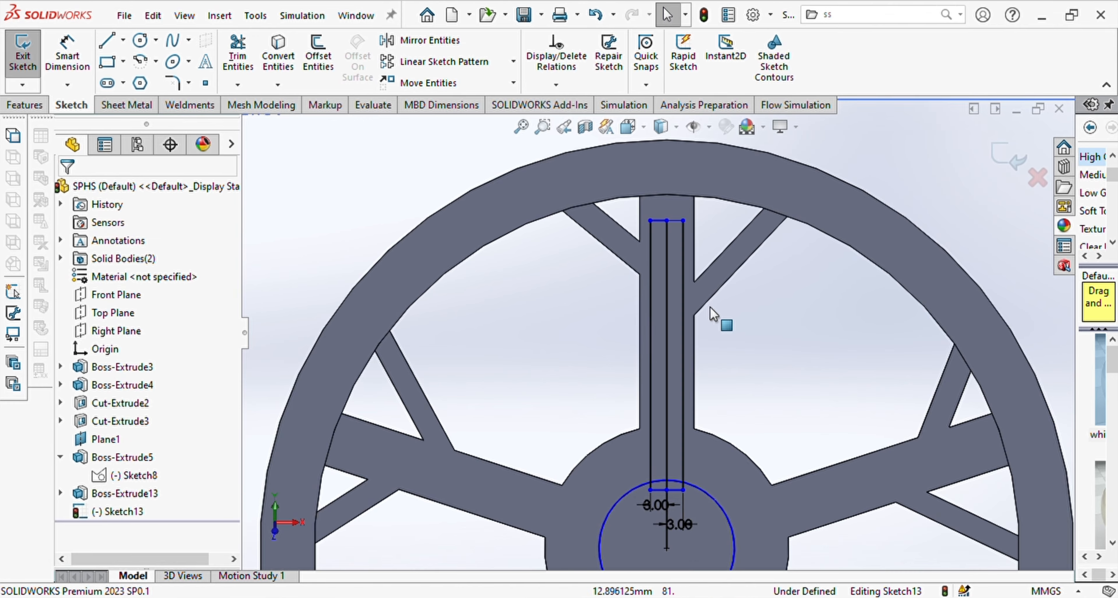
Delete the vertical centre line inside the spoke strip
drag(632, 207, 633, 209)
click(238, 50)
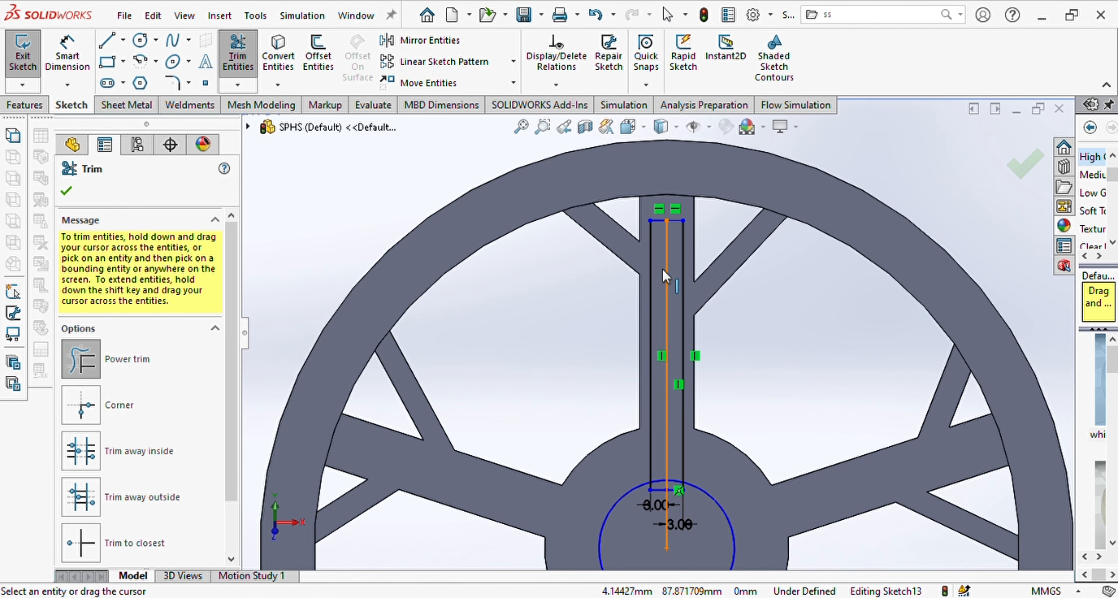
key(Escape)
key(Delete)
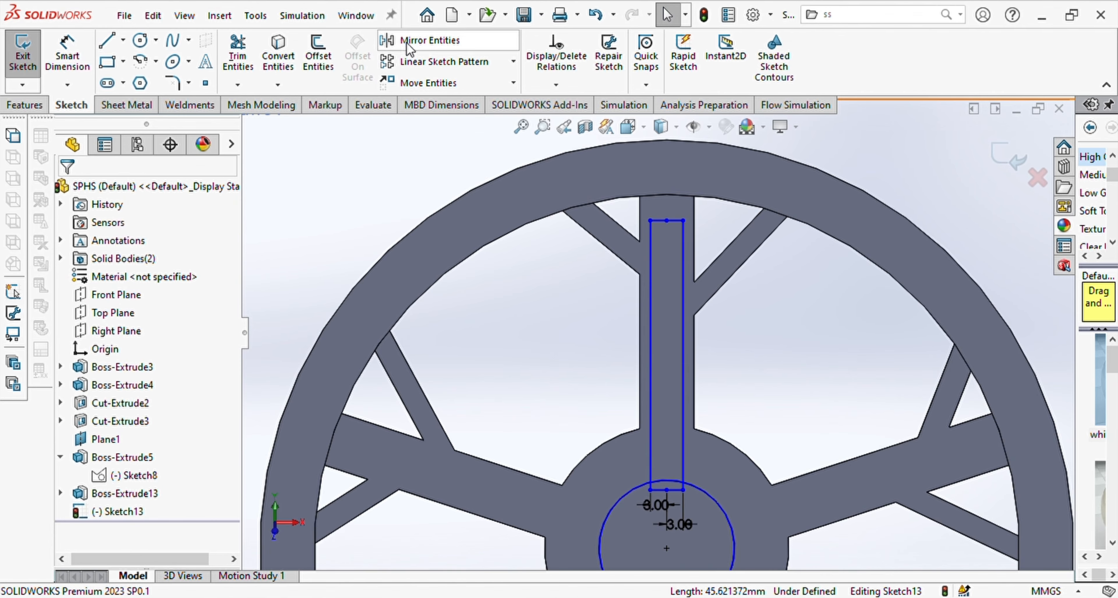
Circular-pattern the spoke strip around the hub centre with 5 equally spaced instances over 360 degrees
drag(641, 365, 640, 366)
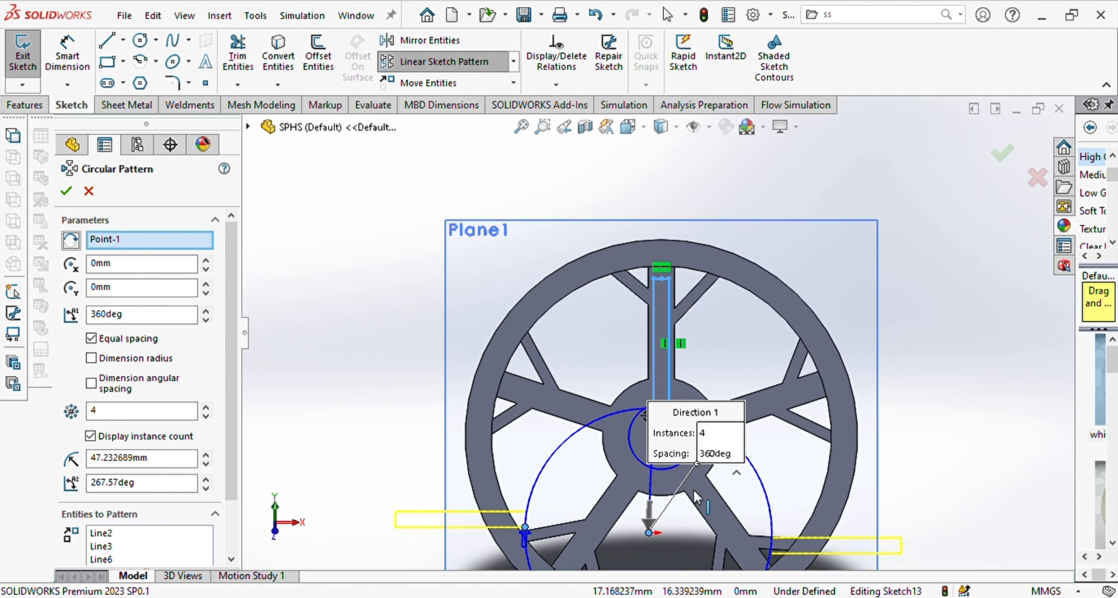
scroll(641, 516, down, 5)
drag(659, 554, 691, 311)
click(206, 407)
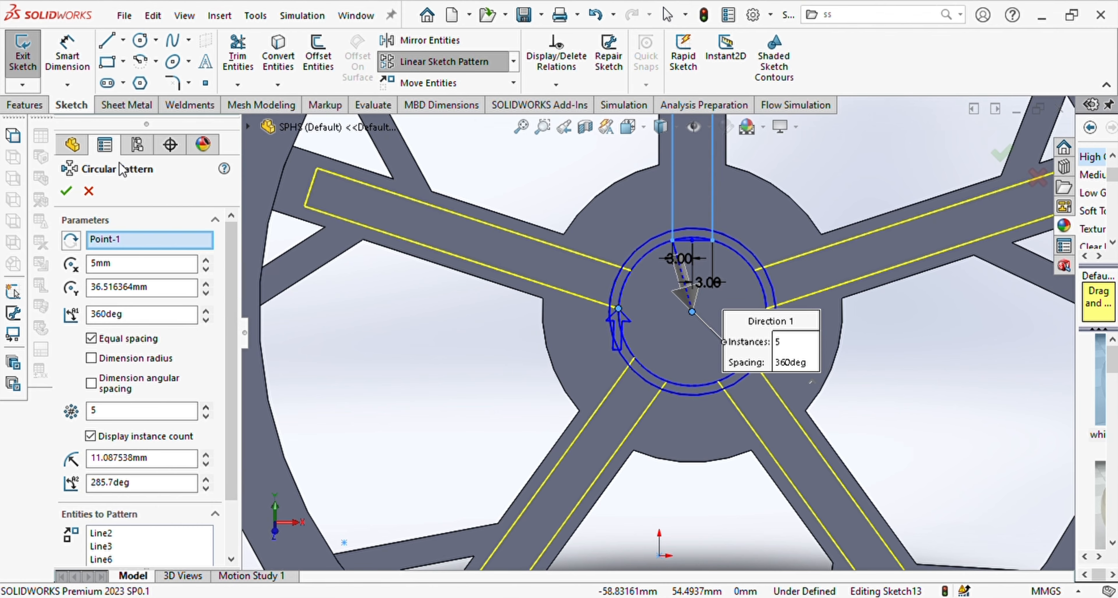
click(66, 191)
Trim the portions of the spoke strips that lie inside the hub circle
click(237, 54)
scroll(686, 269, down, 3)
drag(714, 249, 621, 238)
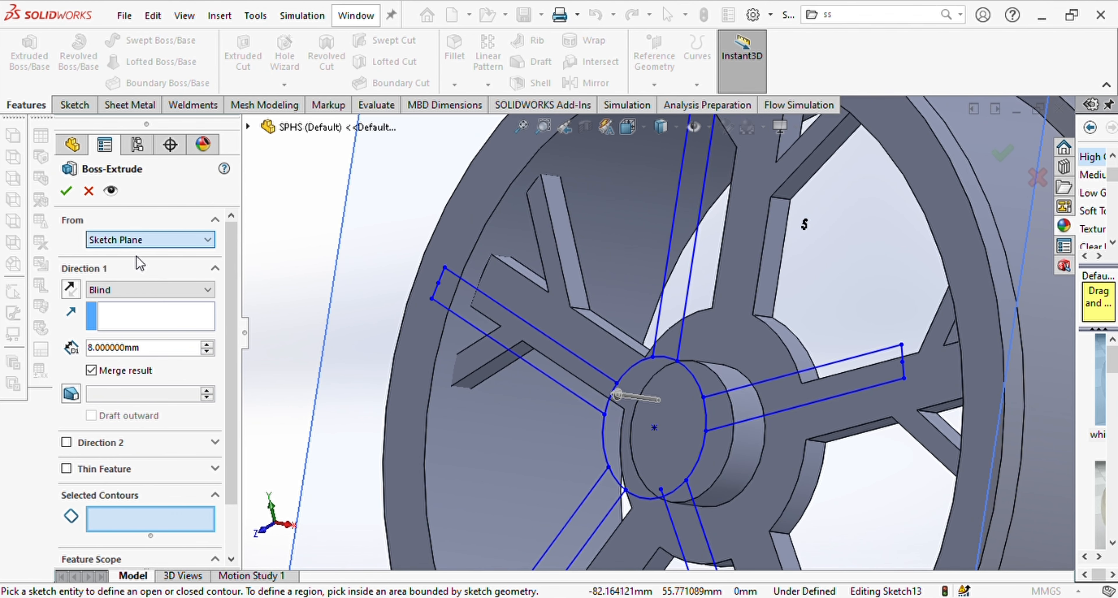
Extrude the five spoke strip regions 5 mm blind, starting from the spoke face and merging the result
click(138, 261)
click(568, 330)
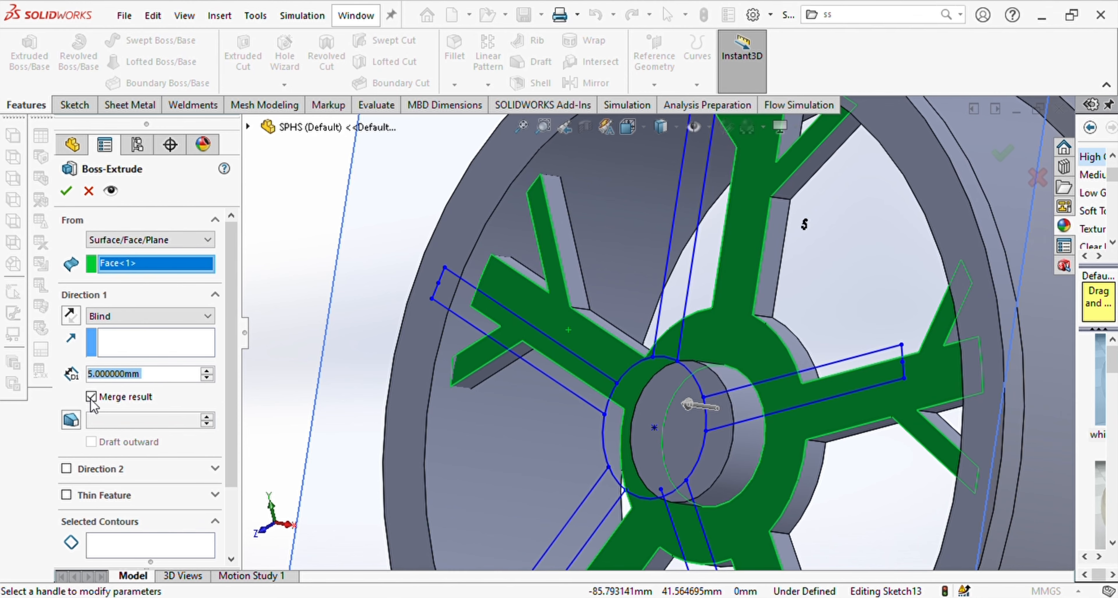
click(525, 340)
click(684, 243)
click(775, 398)
click(686, 525)
click(597, 504)
middle_drag(643, 496, 538, 481)
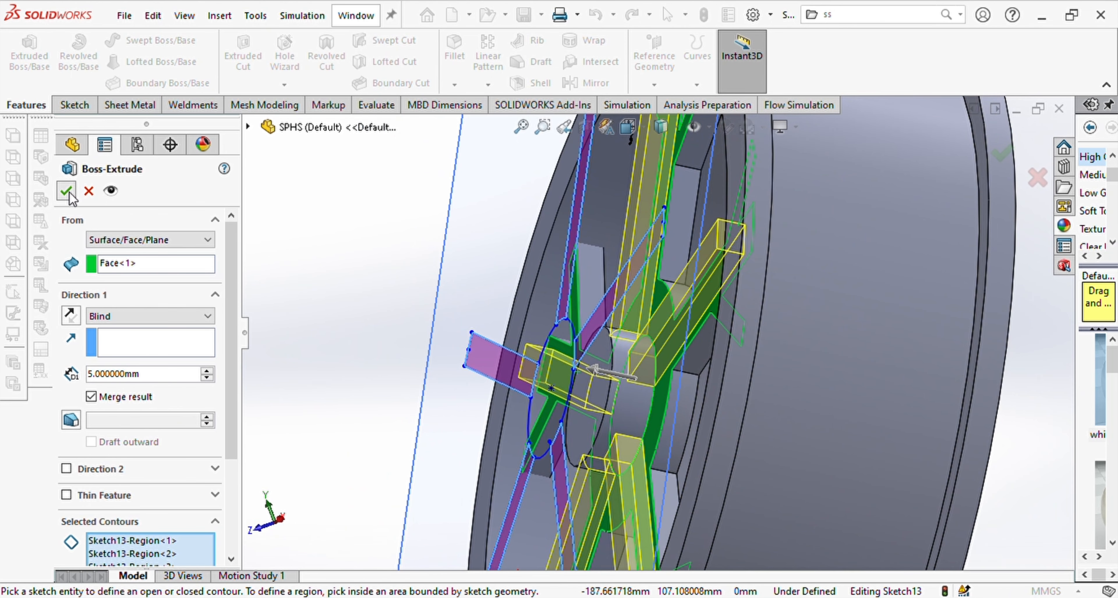
click(69, 192)
Fillet the two circular edges at the sides of the rim's outer groove
click(361, 279)
middle_drag(607, 369, 738, 338)
scroll(712, 369, up, 5)
scroll(713, 317, down, 3)
click(454, 57)
scroll(551, 329, down, 3)
click(544, 324)
click(779, 328)
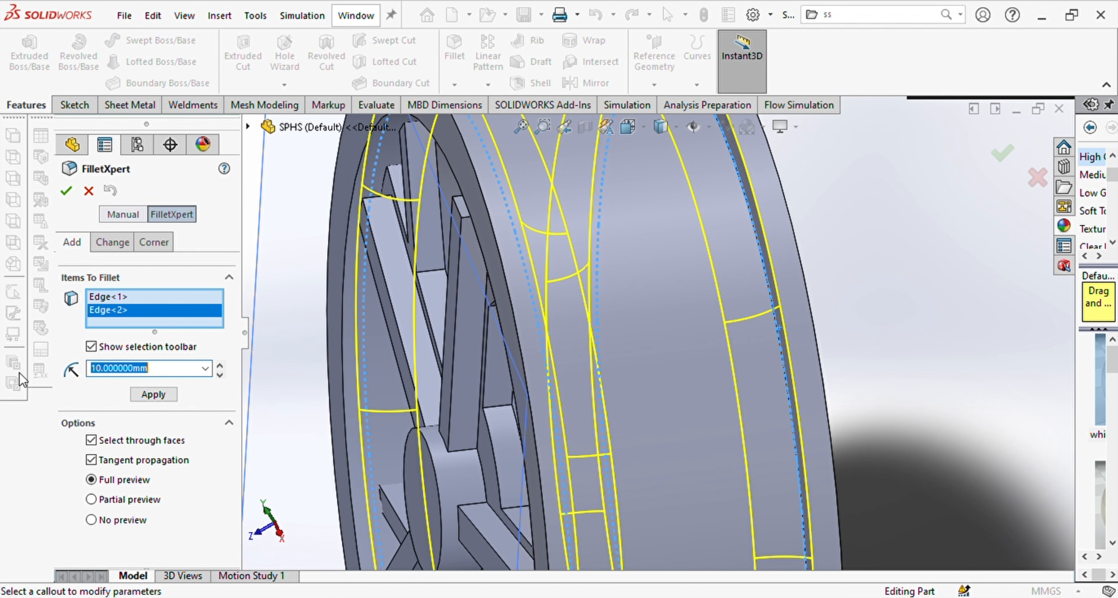
click(66, 191)
Fillet the corner edges where the raised spoke ribs meet the hub boss with a 5 mm radius
scroll(424, 374, up, 4)
middle_drag(425, 347, 521, 260)
scroll(542, 269, down, 3)
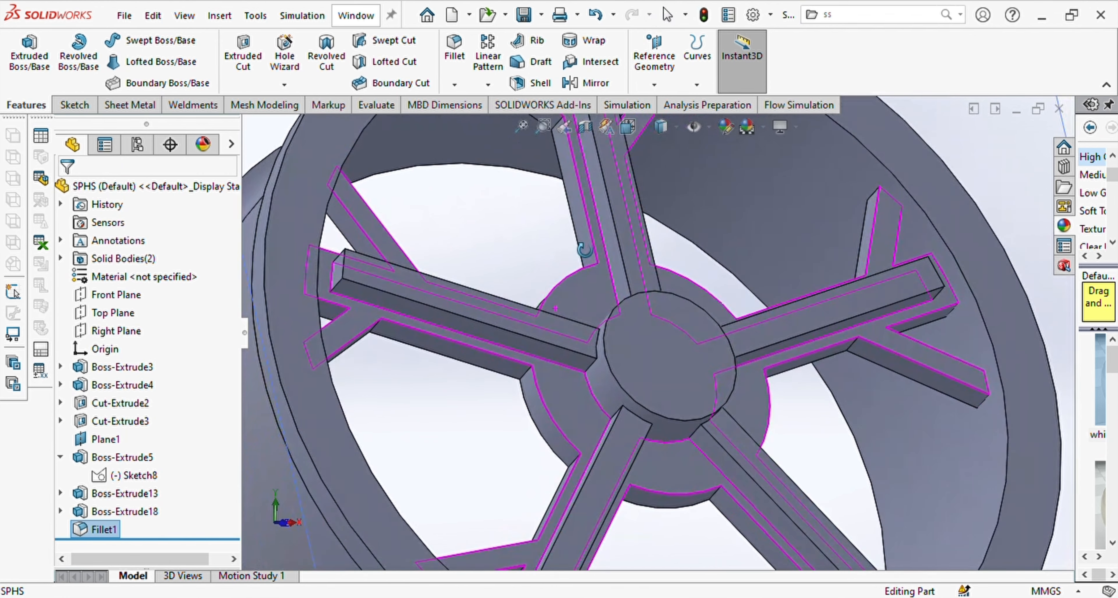
click(455, 57)
click(591, 366)
click(626, 419)
middle_drag(629, 423, 651, 390)
click(656, 435)
click(699, 431)
middle_drag(851, 412, 768, 321)
click(775, 364)
click(750, 413)
click(767, 313)
click(771, 376)
middle_drag(772, 376, 733, 434)
scroll(729, 438, up, 4)
scroll(719, 447, down, 4)
click(687, 430)
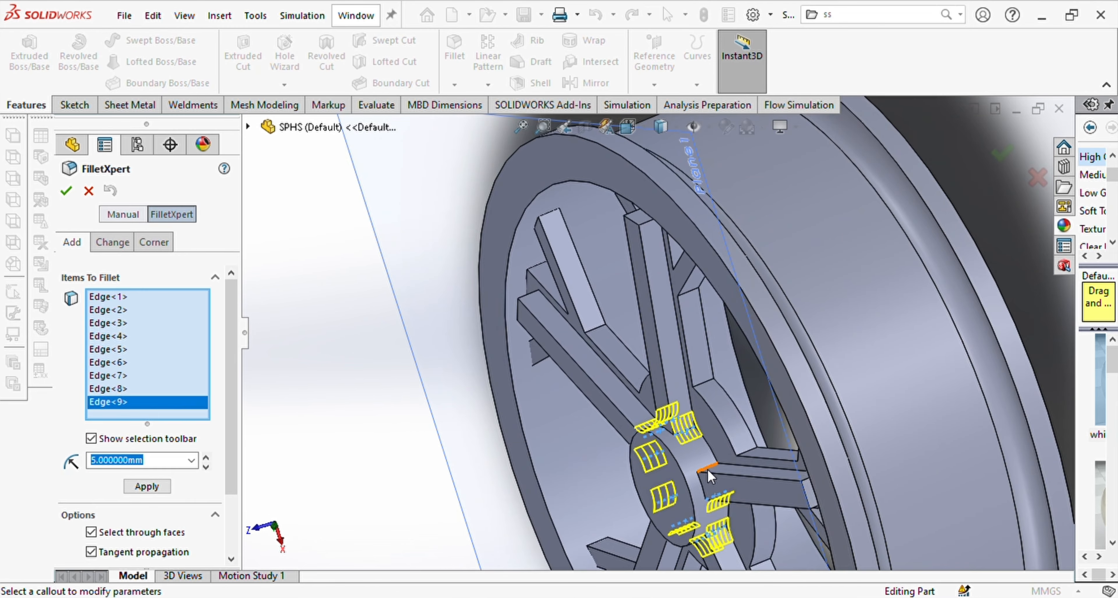
click(66, 191)
Chamfer the outer end edges of the five raised spoke ribs by 5 mm at 45 degrees
middle_drag(512, 388, 664, 260)
scroll(646, 382, down, 2)
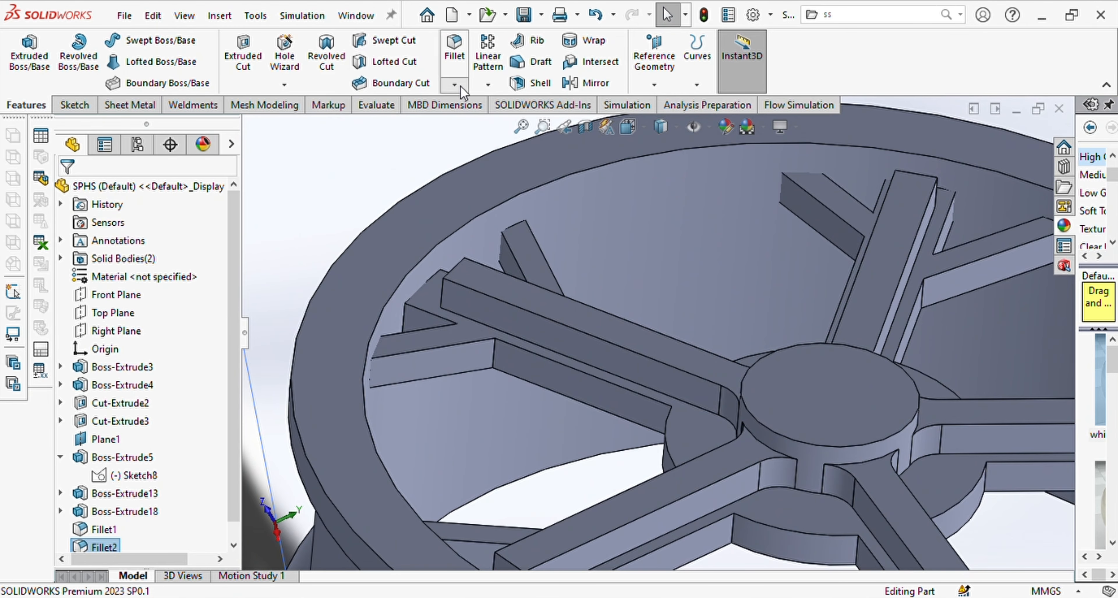
middle_drag(452, 278, 479, 299)
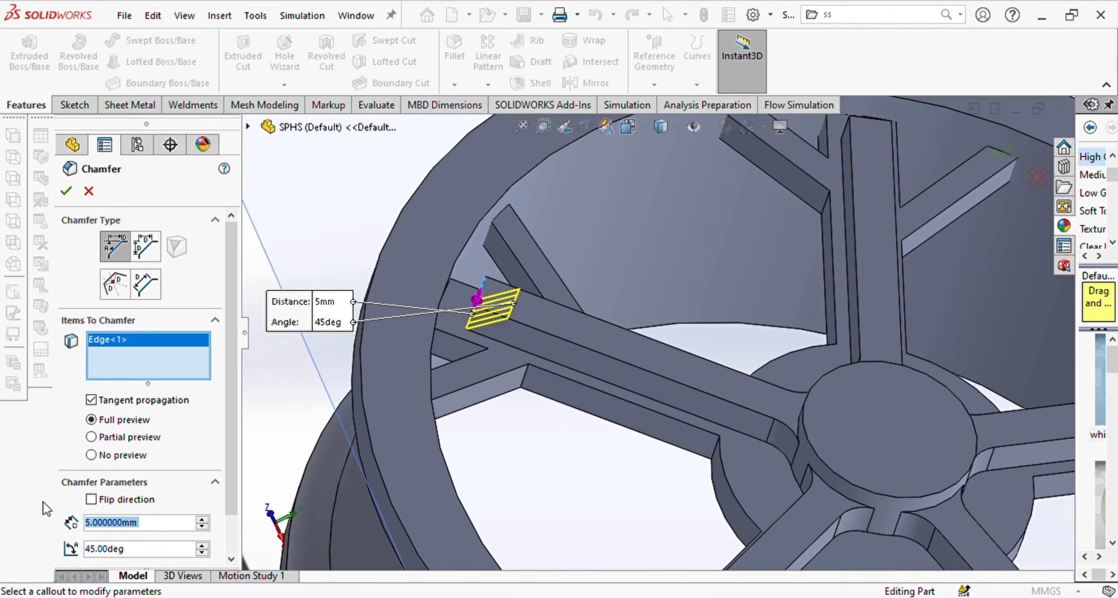
scroll(675, 371, up, 4)
click(648, 497)
click(897, 527)
click(958, 363)
click(759, 229)
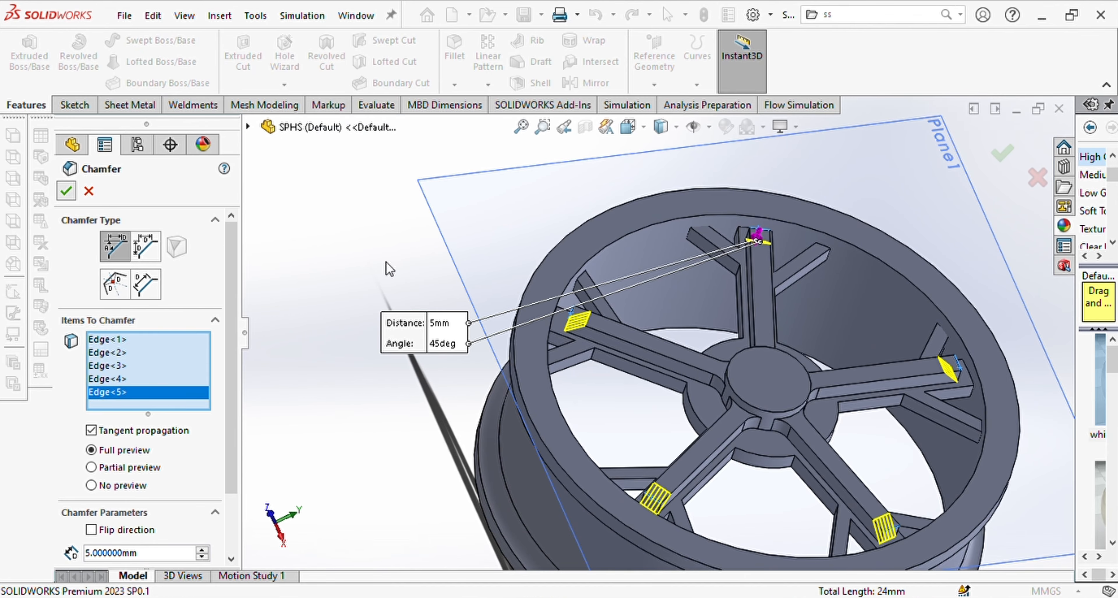
click(66, 191)
click(659, 331)
middle_drag(660, 332, 638, 382)
click(455, 48)
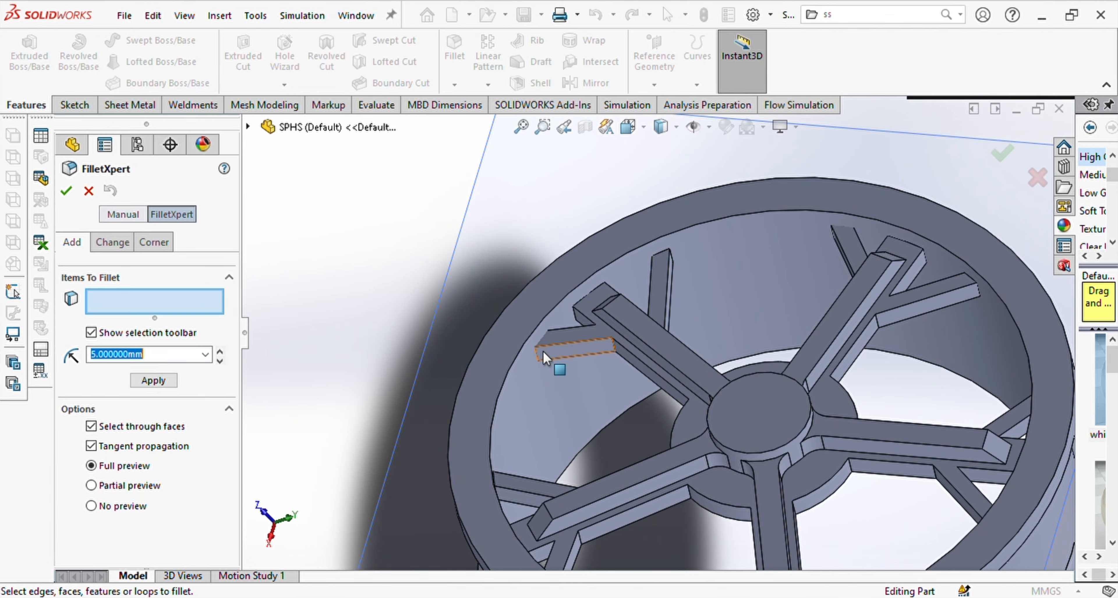
click(543, 358)
middle_drag(543, 358, 406, 371)
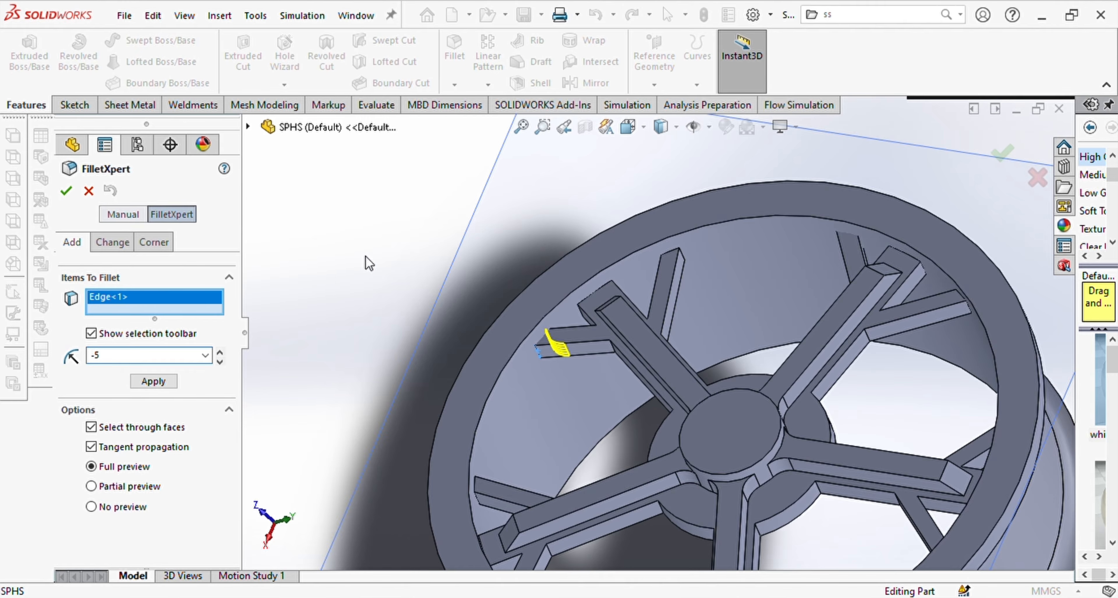
key(Return)
Fillet the corner edges where the spokes meet the hub plate with a 10 mm radius
click(454, 48)
middle_drag(624, 324, 737, 360)
scroll(782, 478, up, 4)
scroll(781, 484, down, 5)
click(464, 154)
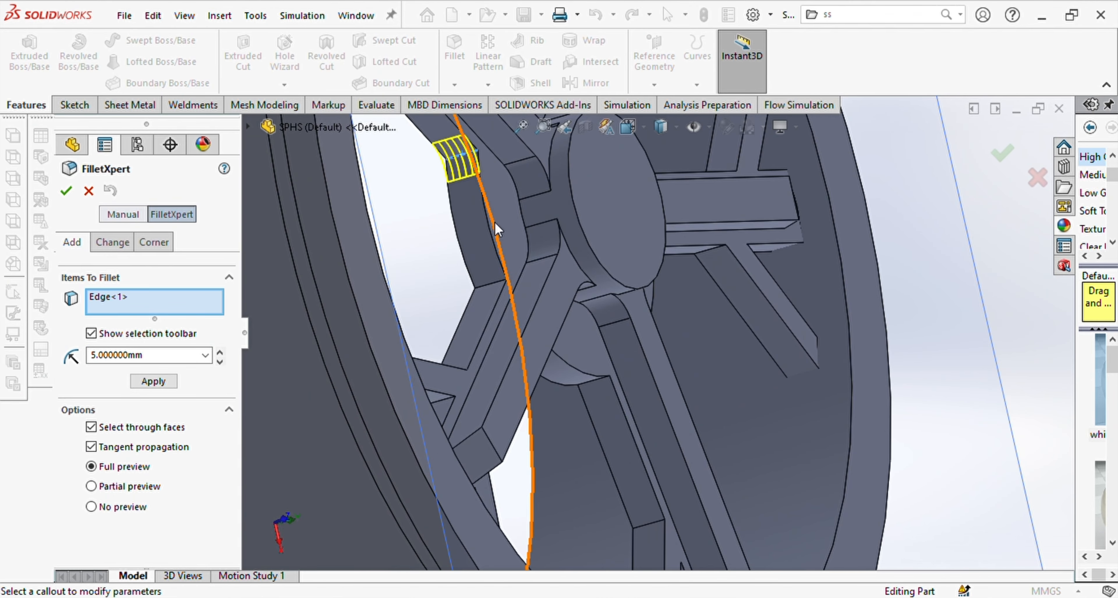
click(490, 284)
click(588, 383)
middle_drag(588, 383, 523, 349)
click(533, 352)
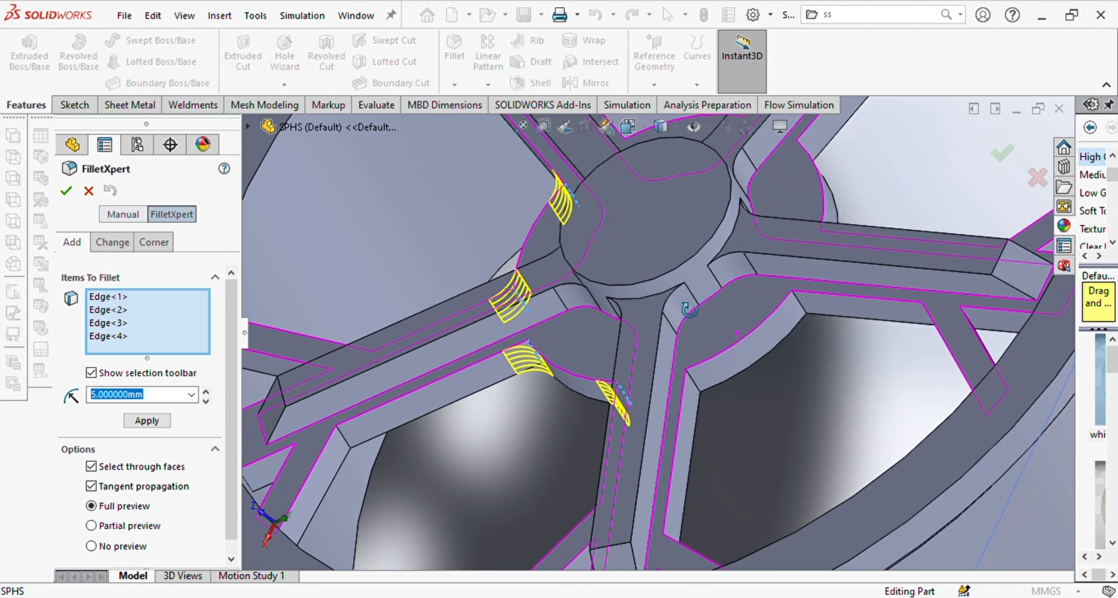
click(804, 308)
middle_drag(804, 308, 852, 235)
click(853, 235)
click(852, 234)
click(854, 233)
scroll(853, 234, up, 3)
click(782, 220)
middle_drag(782, 219, 738, 479)
click(687, 413)
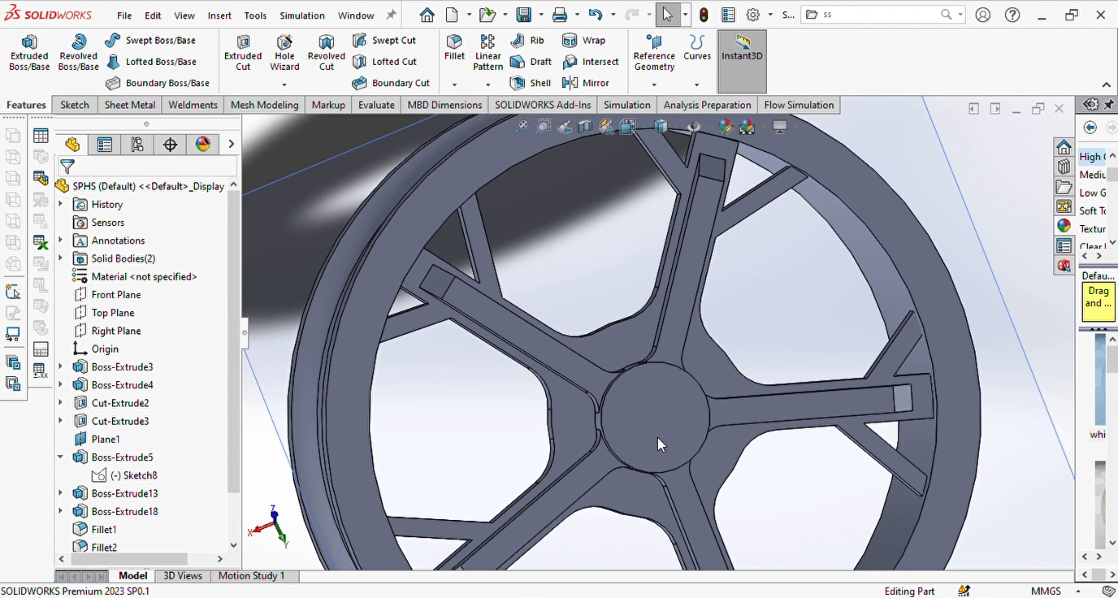
Sketch a circle on the spoke face just outside the hub boss, midway between two spokes, and set its diameter to 6 mm
click(657, 437)
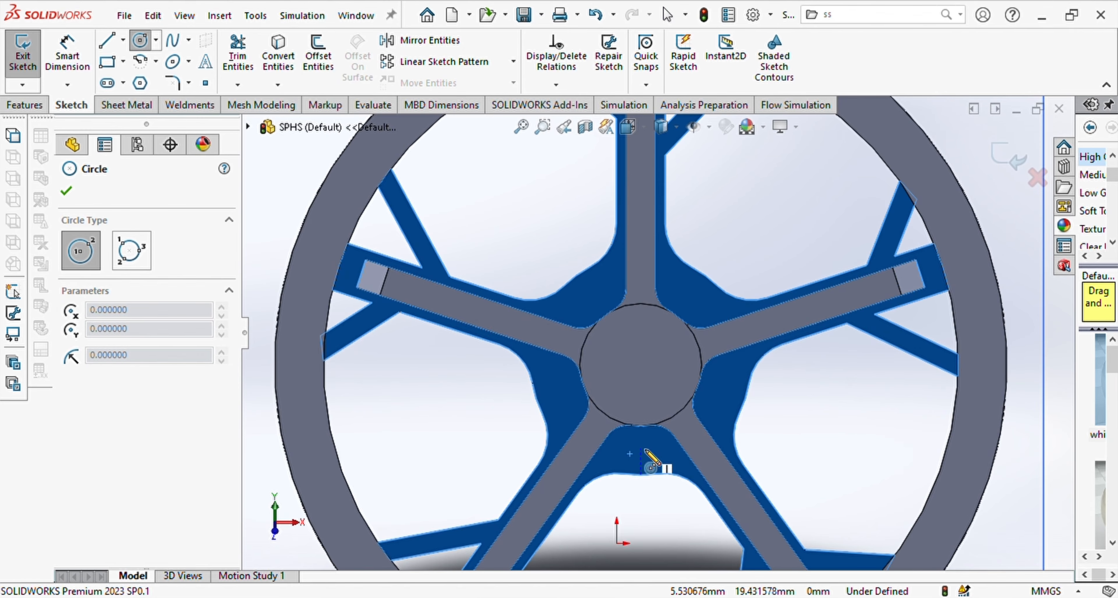
drag(641, 448, 656, 450)
key(Escape)
click(68, 53)
click(656, 449)
click(840, 449)
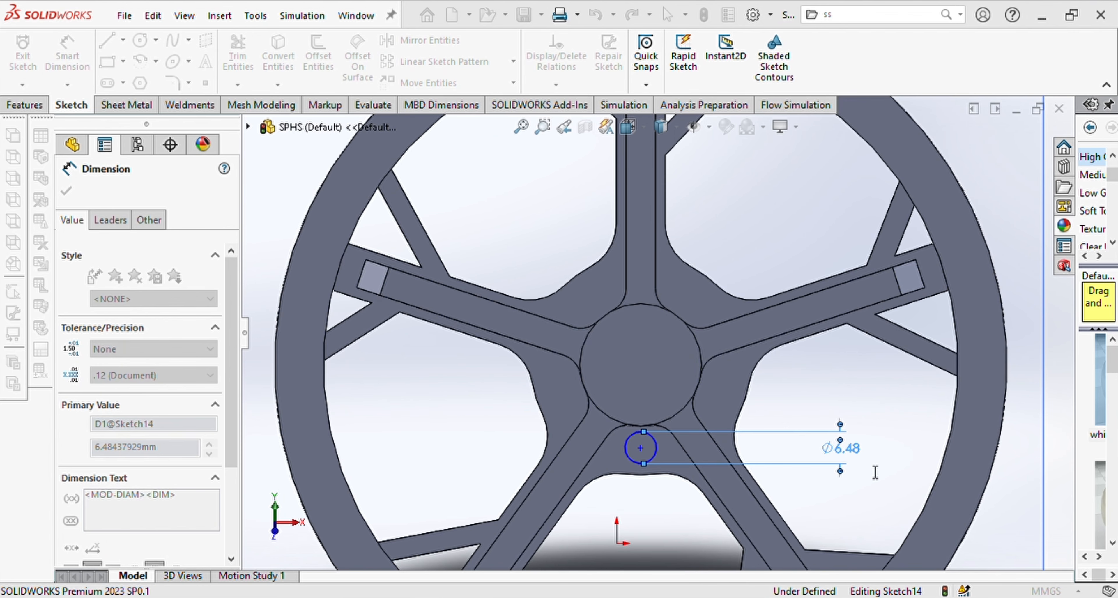
text(6)
key(Return)
Circular-pattern the 6 mm circle around the hub centre with 5 equally spaced instances over 360 degrees
click(513, 61)
click(469, 102)
click(653, 456)
scroll(614, 499, up, 1)
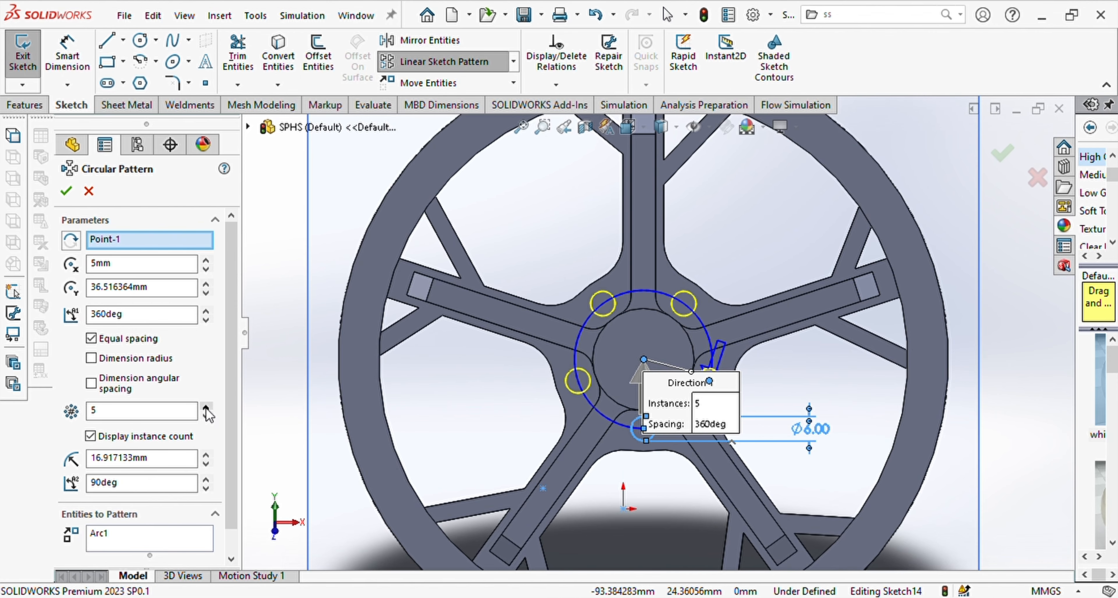
click(66, 191)
Cut the five patterned circles through the hub plate with an extruded cut
click(24, 106)
click(243, 53)
middle_drag(630, 359, 686, 295)
click(66, 191)
Fillet the long upper edges of the raised spoke ribs with a 3 mm radius
click(454, 49)
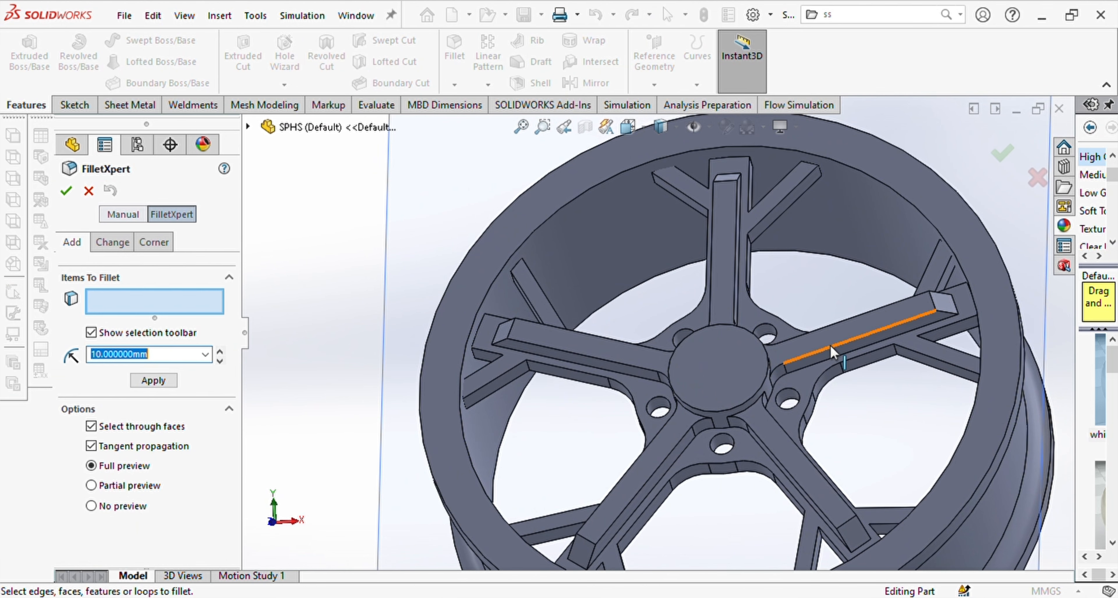
scroll(801, 308, down, 3)
click(801, 310)
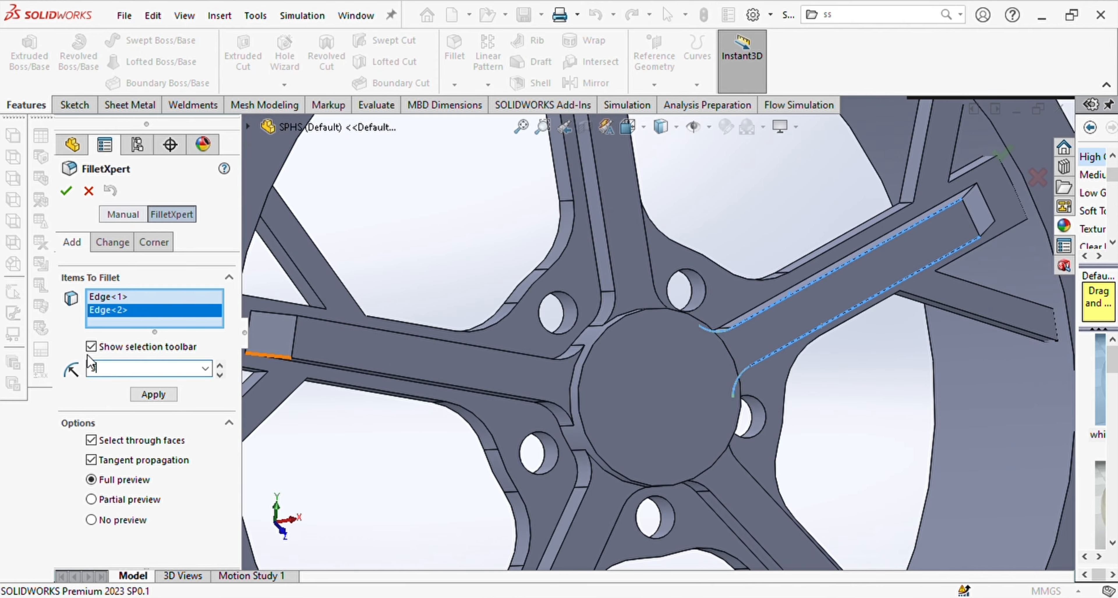
key(Return)
middle_drag(429, 382, 426, 313)
click(804, 458)
click(820, 436)
click(569, 471)
click(531, 468)
click(473, 368)
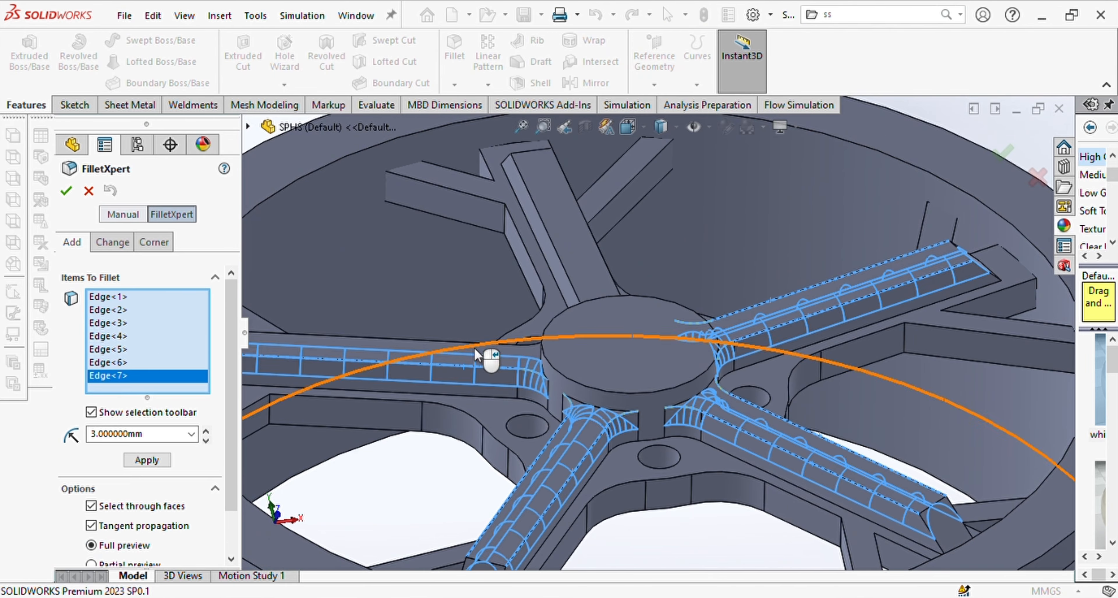
click(475, 348)
Fillet the inner corner edges where the braces branch off the spokes with a 3 mm radius
middle_drag(582, 347, 532, 407)
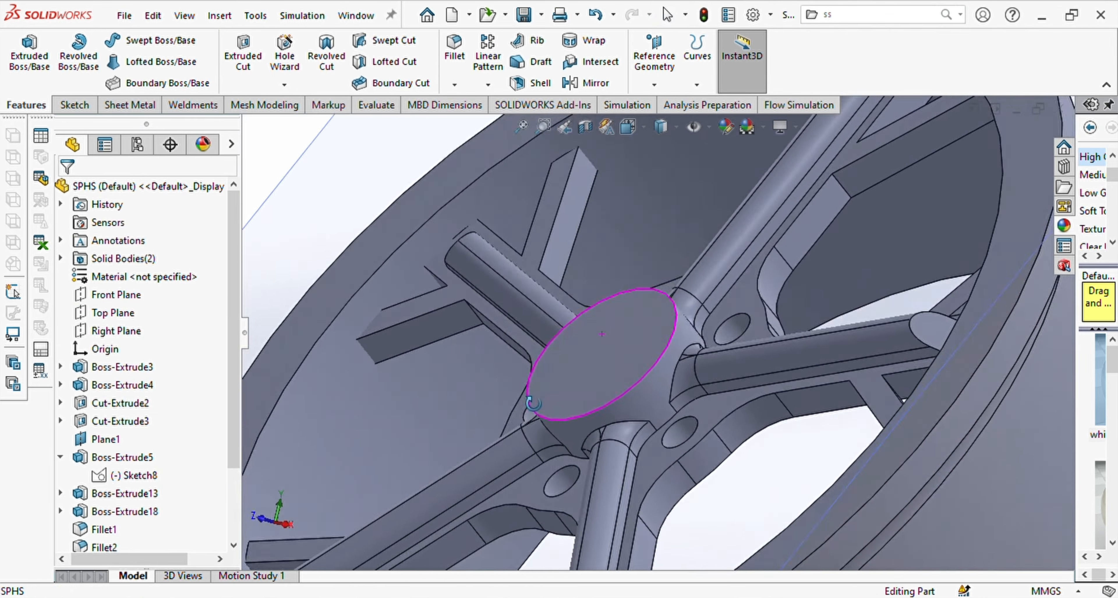
scroll(592, 381, up, 3)
middle_drag(591, 382, 492, 337)
click(454, 47)
scroll(599, 256, down, 2)
middle_drag(599, 256, 605, 287)
click(600, 281)
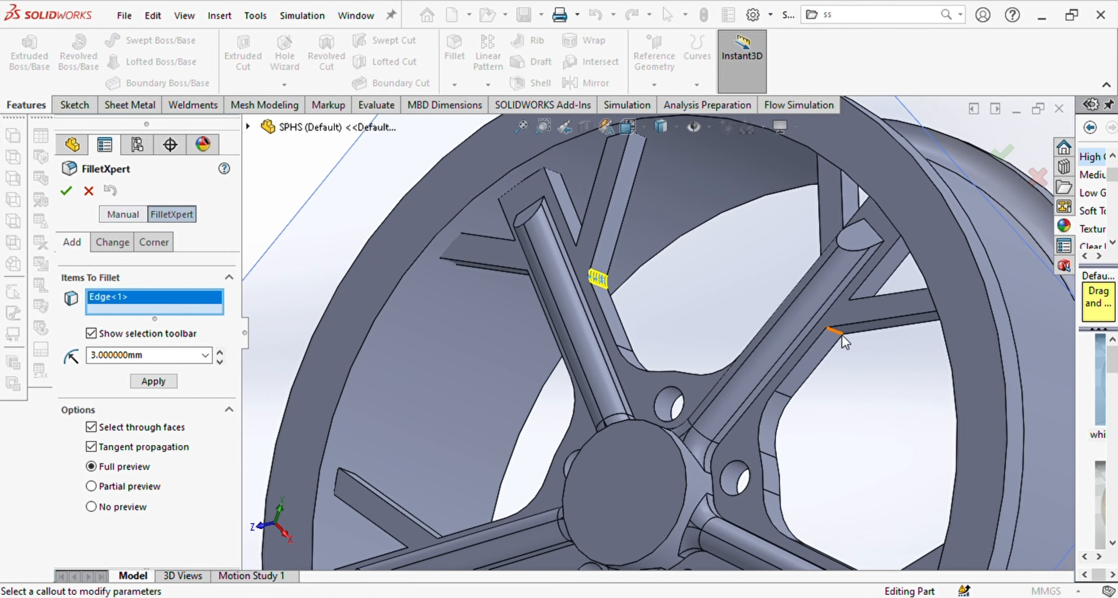
click(839, 333)
middle_drag(842, 339, 973, 482)
click(820, 457)
scroll(819, 457, up, 3)
middle_drag(819, 457, 788, 354)
scroll(803, 534, down, 2)
click(802, 538)
click(66, 191)
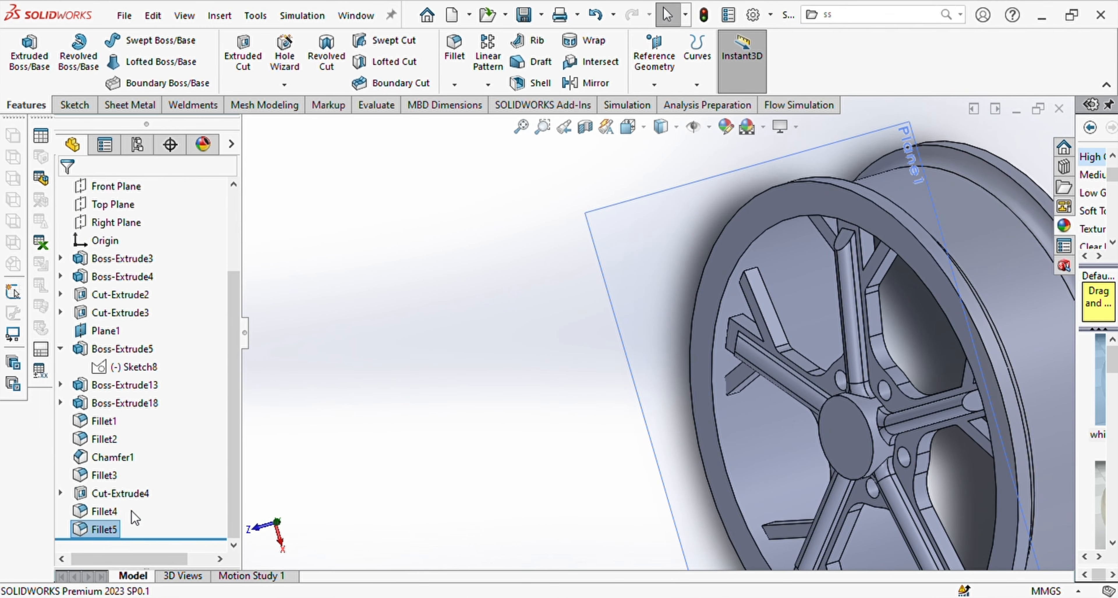
Delete the chamfer feature at the outer ends of the raised spoke ribs
click(104, 530)
click(114, 492)
key(Return)
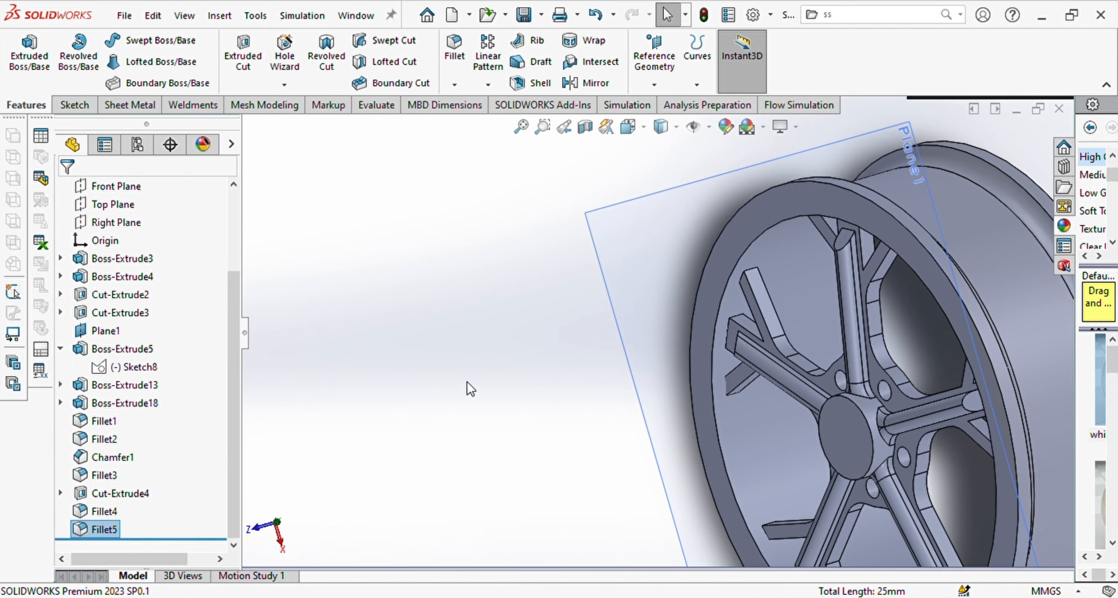
middle_drag(467, 382, 703, 208)
scroll(620, 308, down, 3)
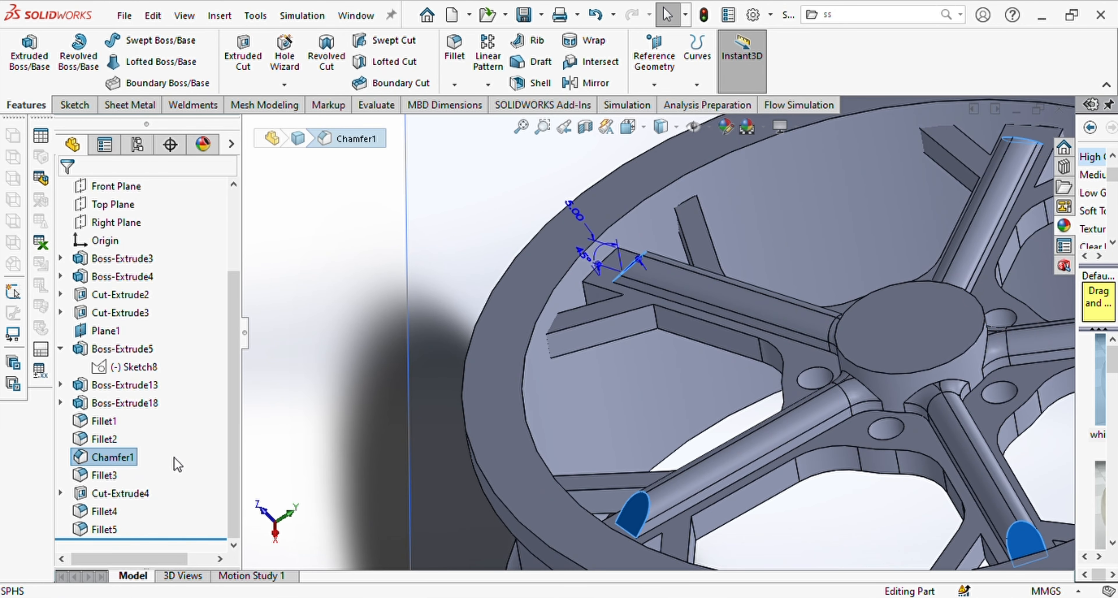
key(Delete)
key(Return)
Fillet the outer end edges of the raised spoke ribs with a 3 mm radius
middle_drag(599, 282, 642, 286)
scroll(746, 187, up, 3)
click(454, 46)
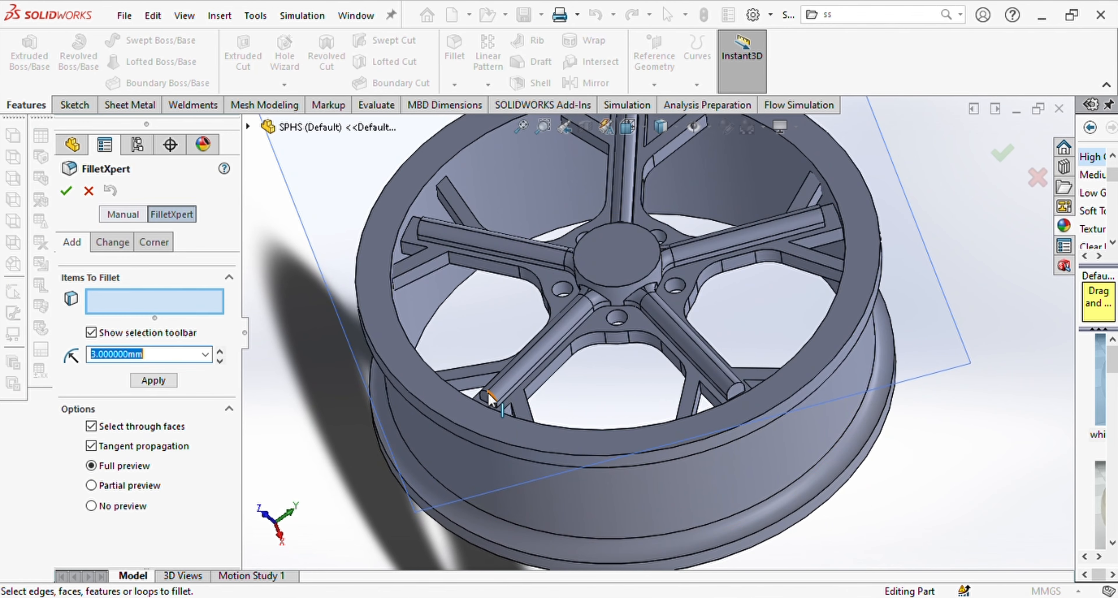
scroll(489, 396, down, 4)
click(524, 380)
click(1027, 364)
ctrl+middle_drag(1027, 365, 751, 511)
click(933, 157)
middle_drag(846, 187, 621, 313)
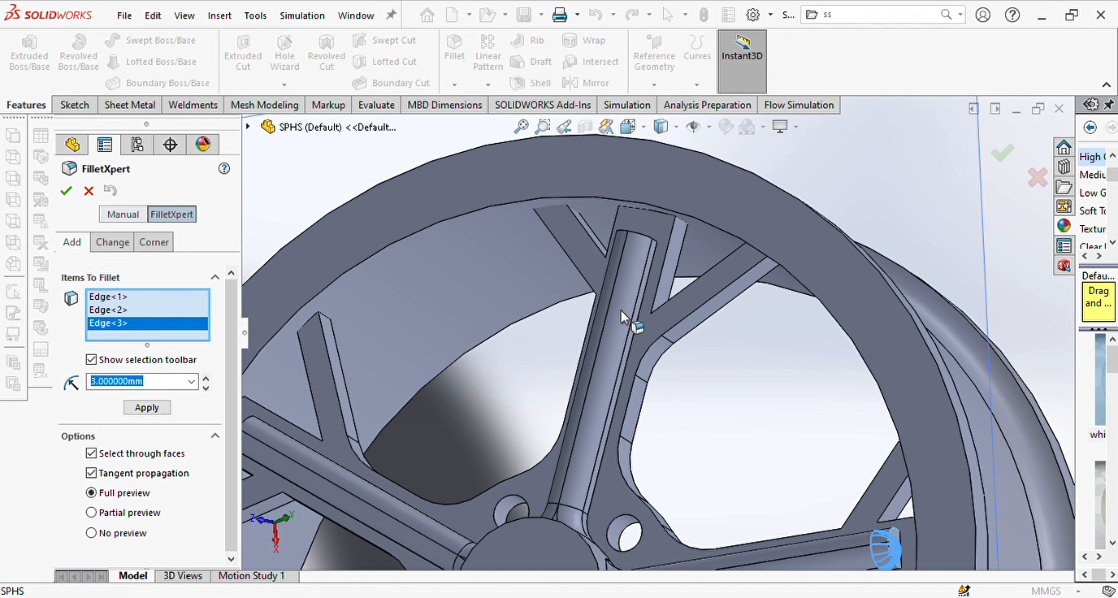
click(630, 231)
middle_drag(369, 299, 532, 312)
click(584, 395)
Start a sketch on the hub boss's front face and draw a circle at the hub centre
scroll(364, 252, up, 4)
mouse_move(781, 355)
middle_down()
mouse_move(669, 277)
mouse_move(677, 330)
middle_up()
click(694, 428)
click(75, 105)
click(140, 40)
scroll(539, 349, down, 3)
click(875, 322)
click(893, 337)
Set the diameter of the central hub circle to 15 mm
click(68, 62)
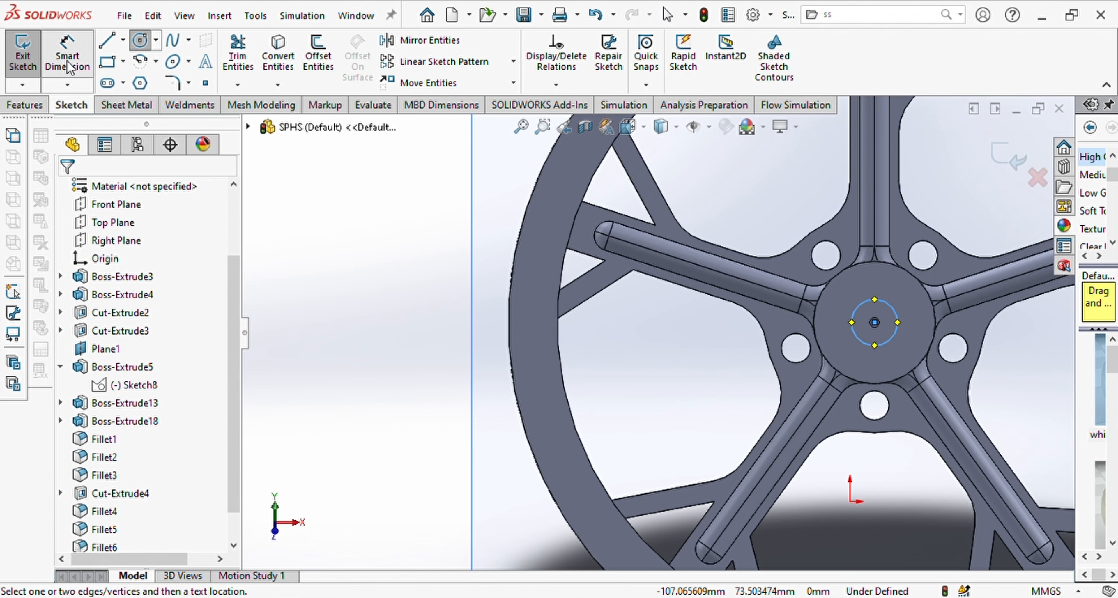
click(852, 319)
click(349, 314)
text(15)
key(Return)
Cut the 15 mm circle into the hub with an extruded cut
click(24, 105)
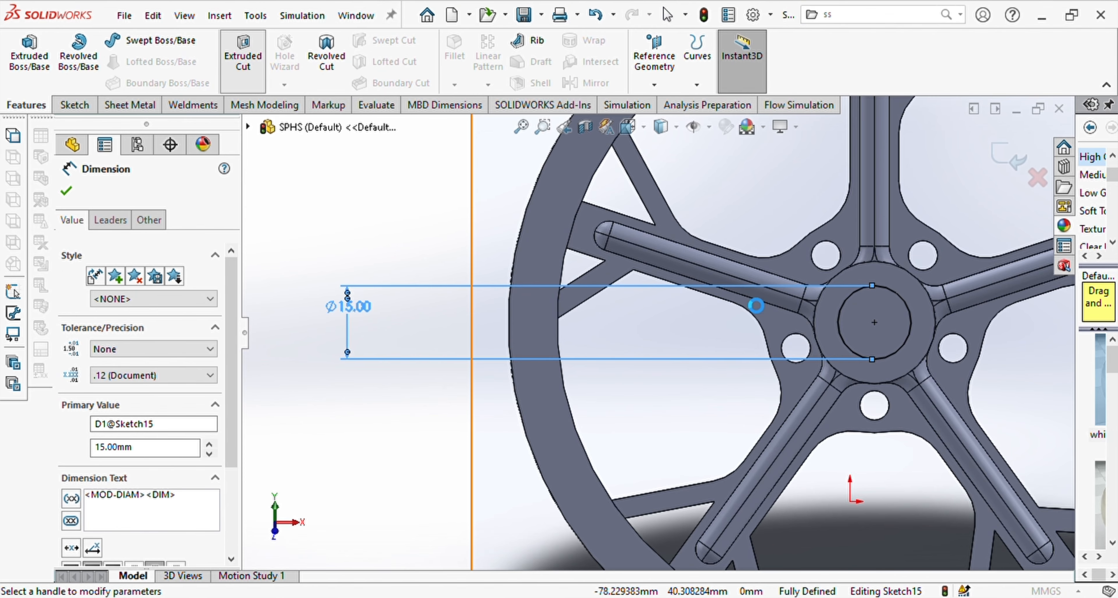
click(243, 56)
click(156, 290)
click(140, 310)
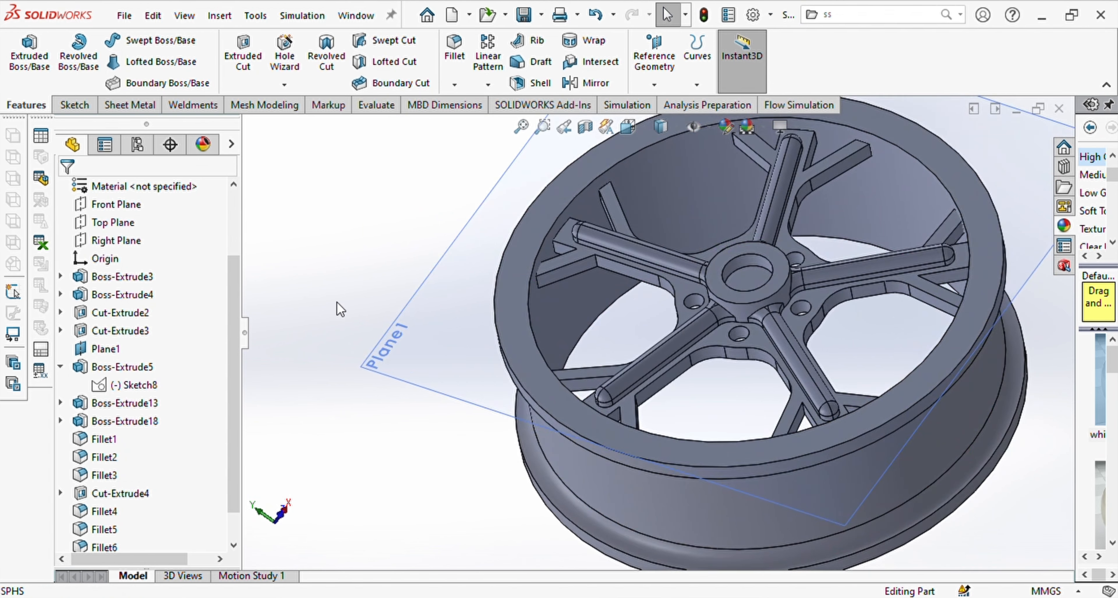
View the wheel from the right, start a sketch on the Right Plane, and draw a vertical line down from the rim's upper outer corner
scroll(609, 310, up, 5)
middle_drag(609, 311, 572, 324)
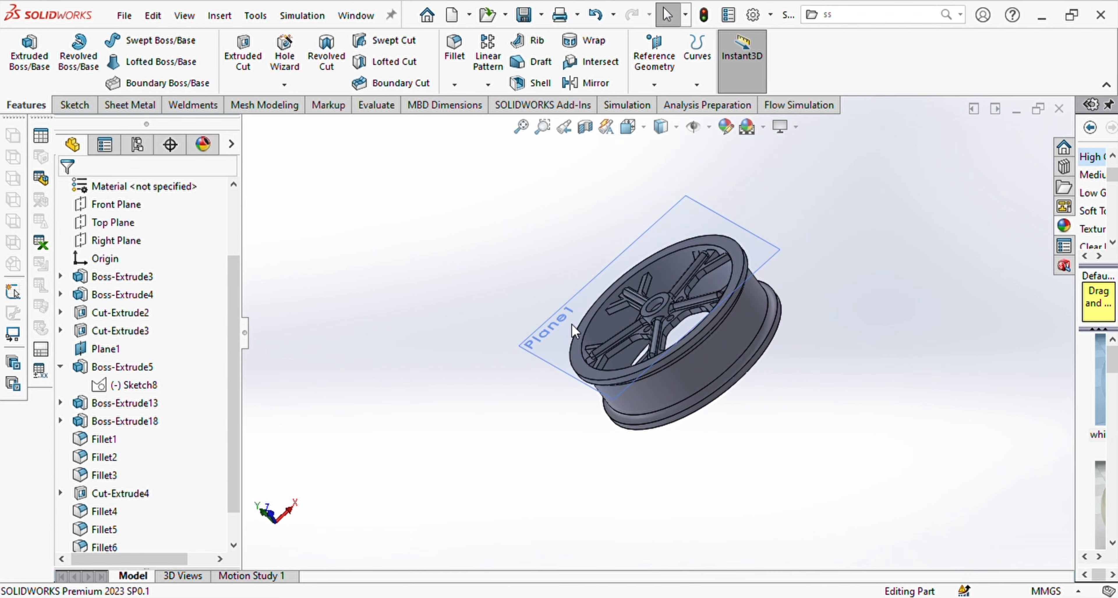
key(ctrl+1)
key(ctrl+2)
key(ctrl+3)
key(ctrl+4)
click(77, 104)
click(107, 41)
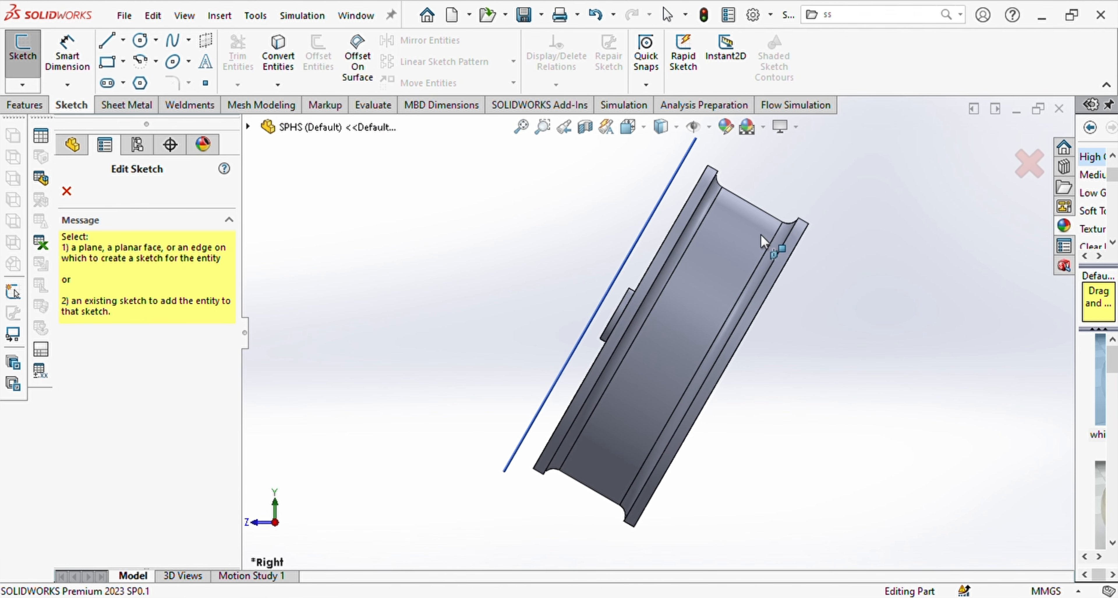
click(72, 144)
click(115, 240)
drag(806, 224, 641, 525)
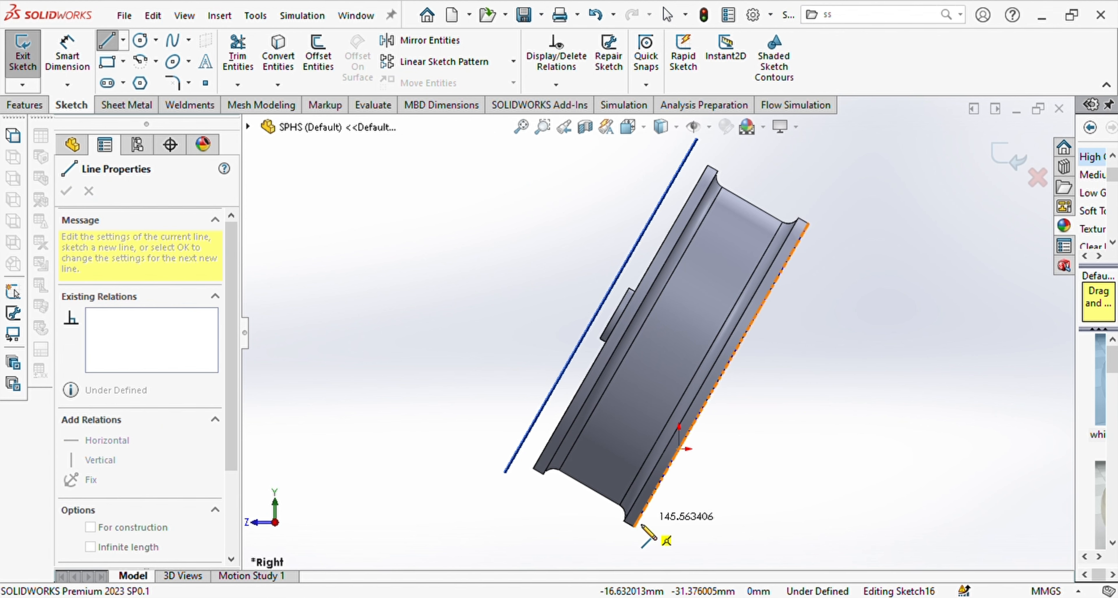
scroll(816, 522, up, 3)
scroll(744, 479, down, 3)
click(709, 413)
key(Escape)
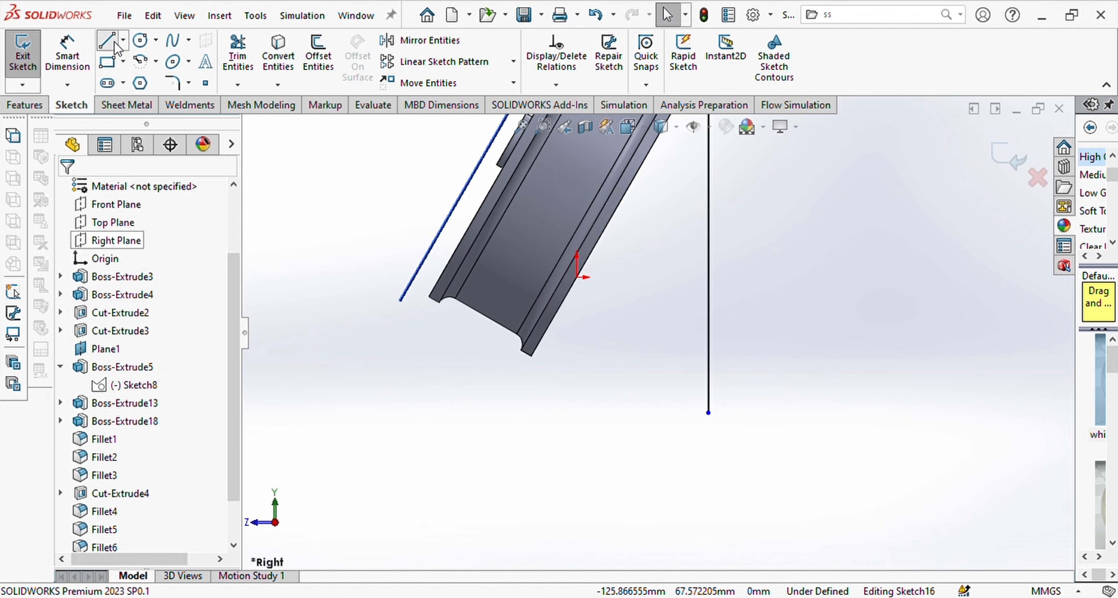
Draw a horizontal line from the rim's lowest corner outward past the vertical line
click(107, 40)
click(531, 355)
drag(607, 357, 756, 356)
scroll(715, 348, up, 4)
scroll(597, 350, down, 5)
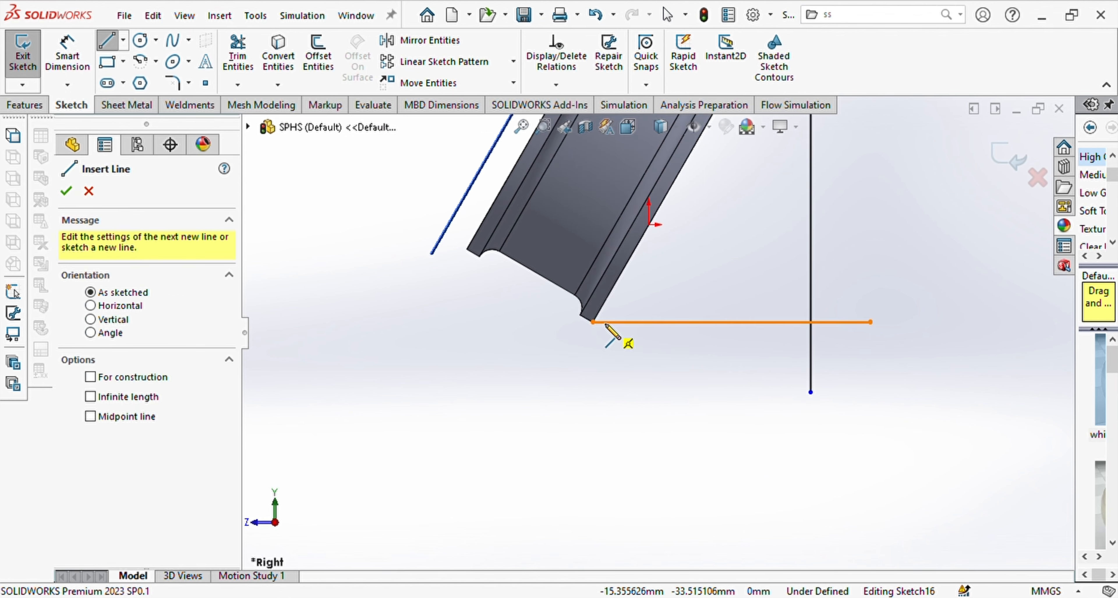
Draw a vertical line down from the rim's lowest corner and set its length to 15 mm
click(593, 322)
scroll(583, 306, down, 2)
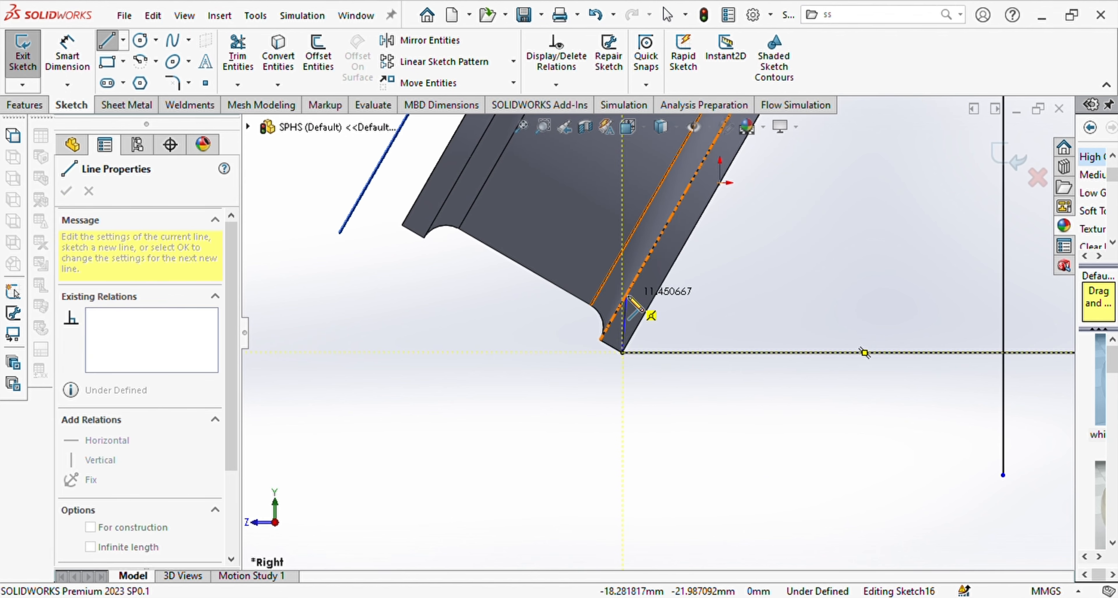
key(Escape)
click(622, 353)
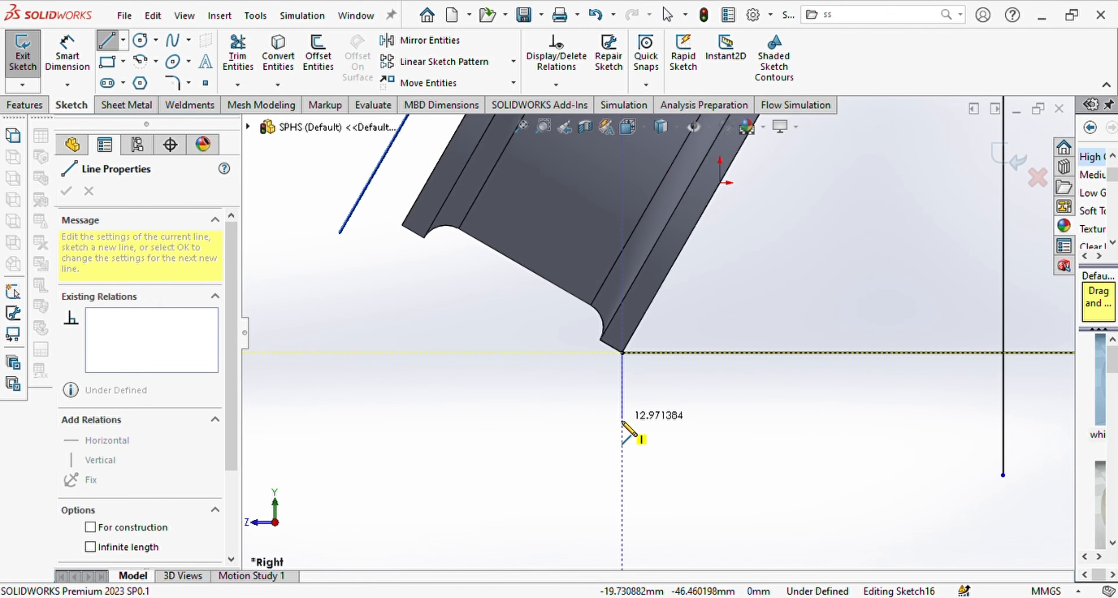
click(622, 420)
right_drag(622, 419, 626, 388)
click(623, 402)
click(669, 404)
Draw connected lines from the 15 mm line's lower end to close a rectangle beneath the tilted rim
click(622, 429)
scroll(362, 431, up, 2)
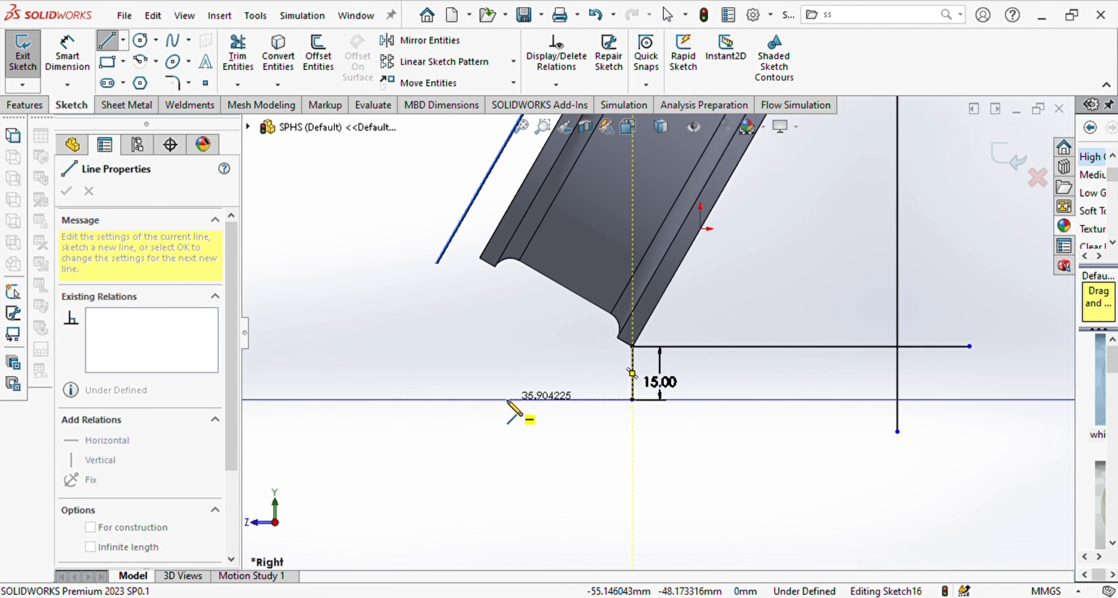
key(Escape)
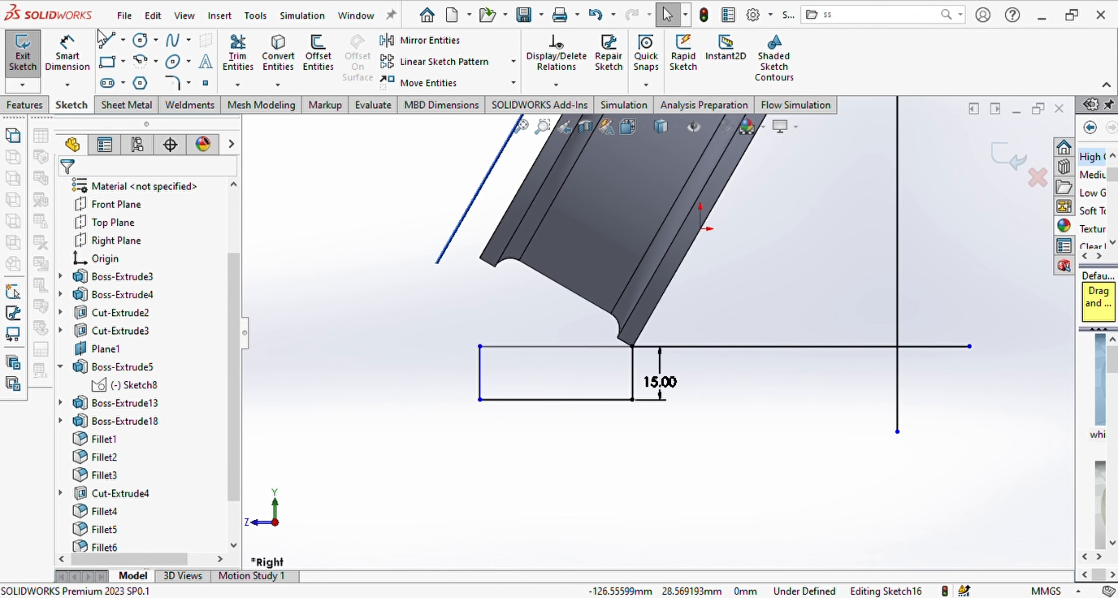
Draw horizontal lines from the 15 mm line's lower end to the long vertical line and on beyond it
click(103, 39)
click(632, 399)
click(898, 399)
click(979, 399)
key(Escape)
Set the length of the horizontal segment projecting beyond the long vertical line to 15 mm
click(70, 47)
click(979, 399)
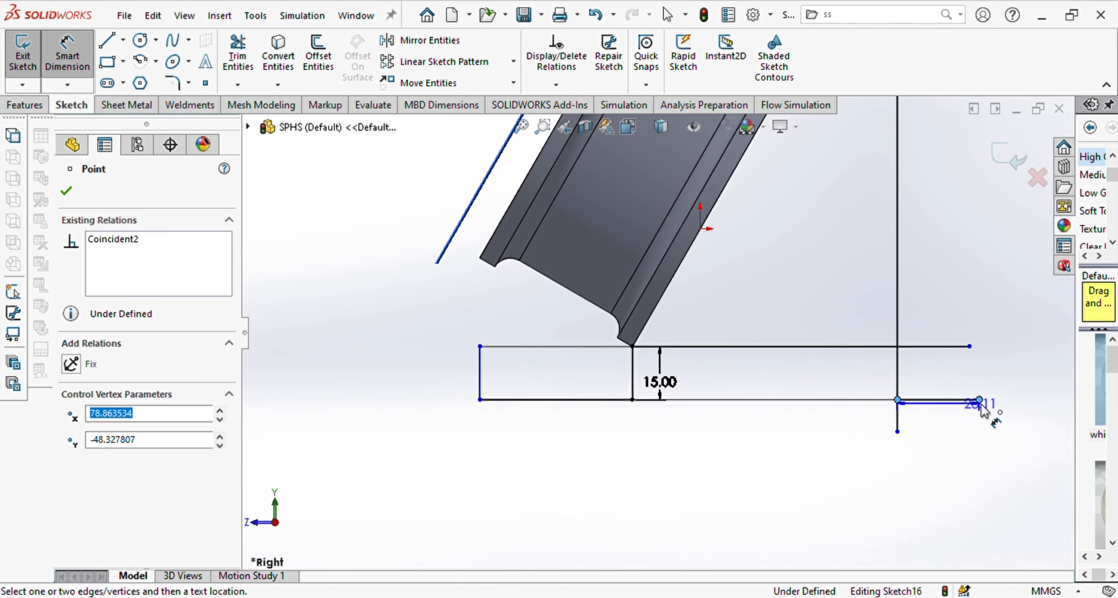
click(897, 399)
click(933, 480)
Draw a vertical line up from the 15 mm segment's outer end past the rim's height and connect it across to the long vertical line's upper end
click(112, 45)
click(951, 399)
scroll(931, 270, up, 8)
scroll(716, 256, down, 6)
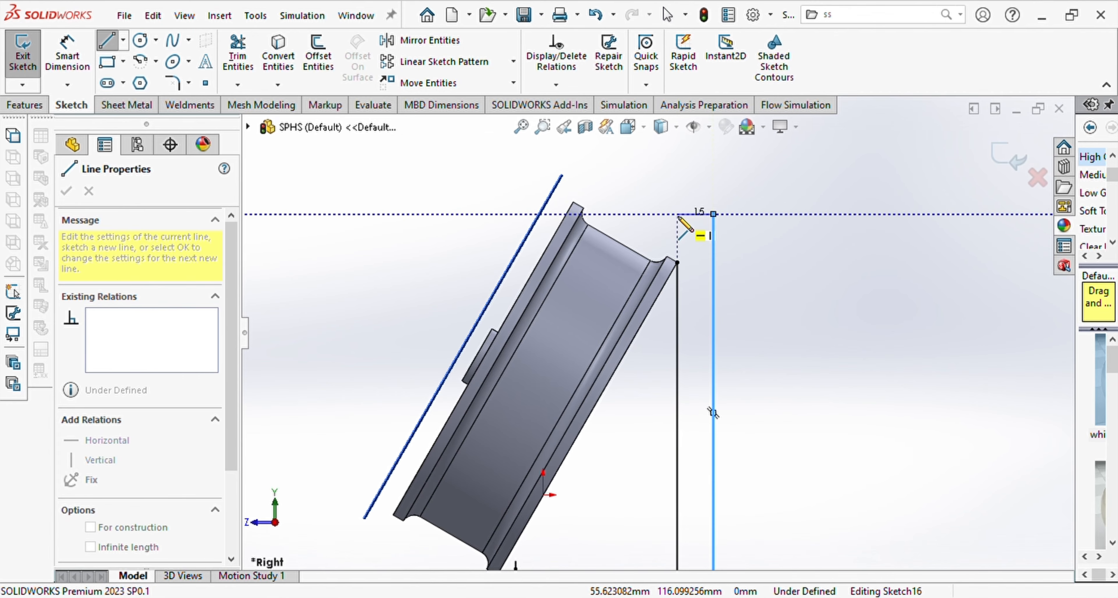
key(Escape)
Draw a horizontal line outward from the wall profile's upper outer corner, ending in a short vertical line downward
click(106, 42)
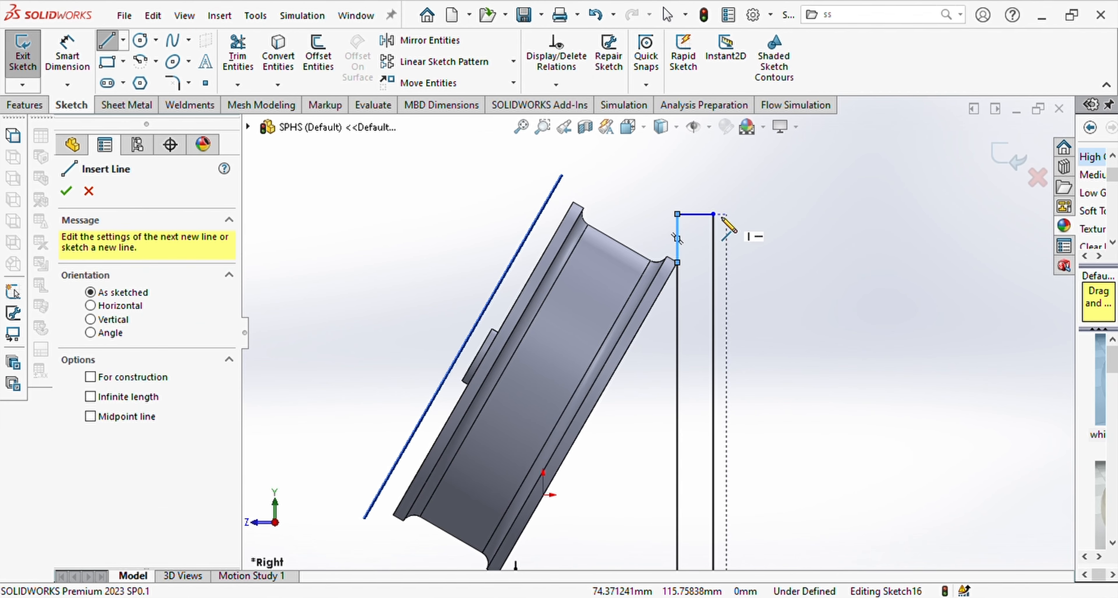
click(713, 214)
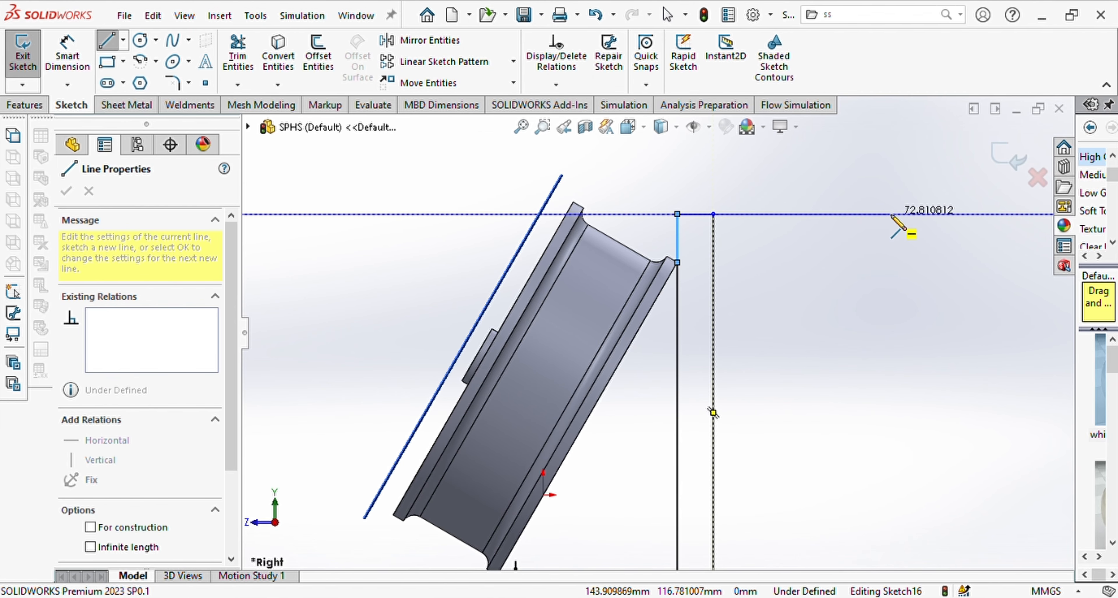
click(899, 246)
key(Escape)
Set the distance from the wall's inner upper corner to the overhang's outer end to 60 mm
click(68, 52)
click(678, 214)
click(900, 214)
click(788, 179)
text(60)
key(Return)
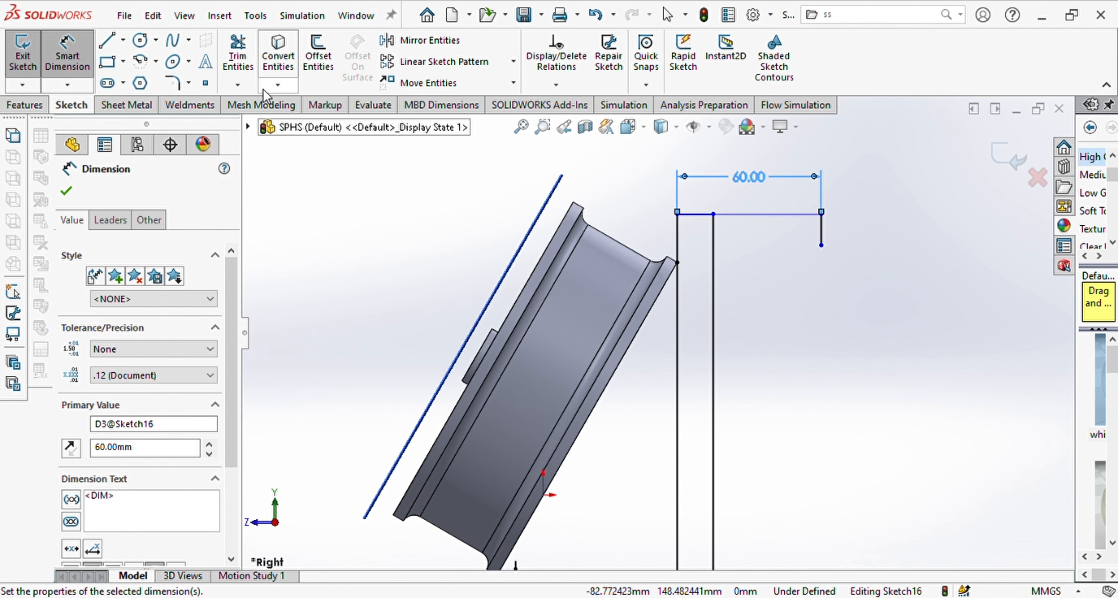
Set the length of the overhang's short vertical end line to 15 mm
click(107, 42)
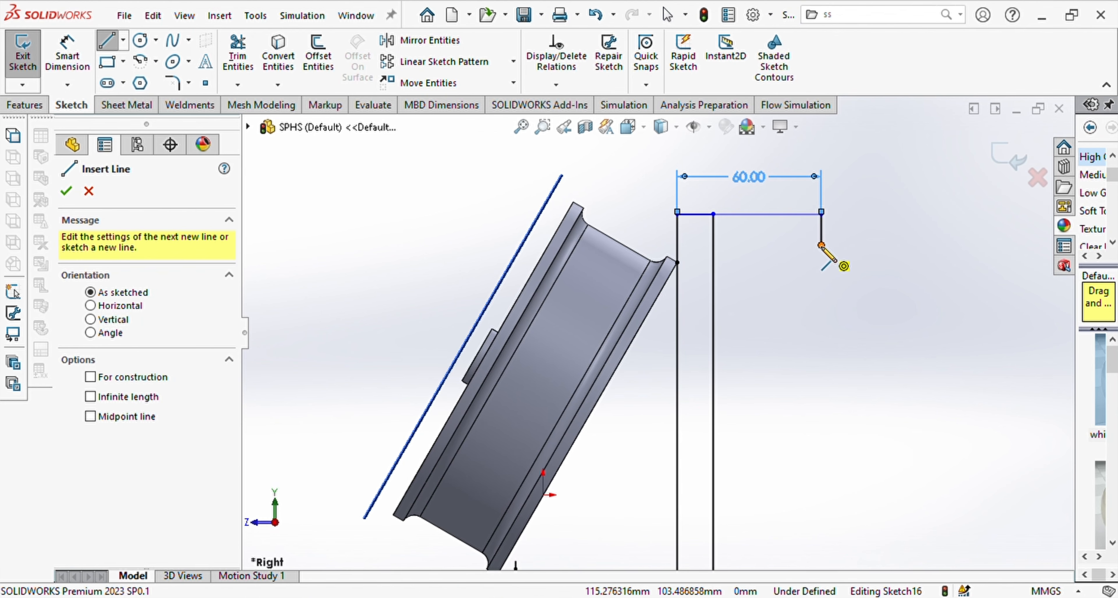
click(67, 54)
click(821, 231)
click(907, 231)
text(15)
key(Return)
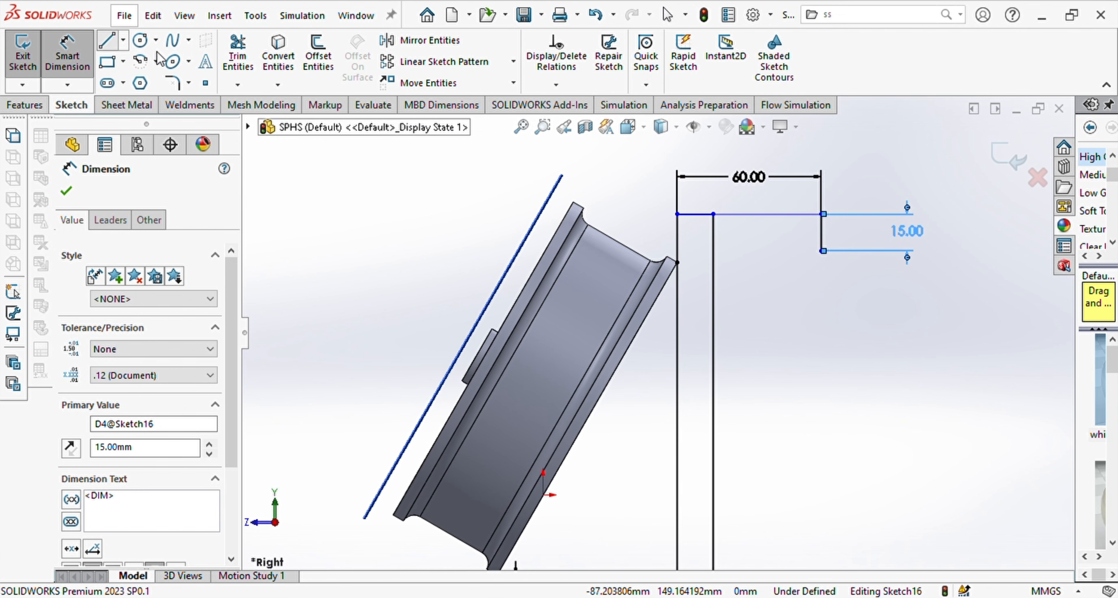
Draw a horizontal line from the short end line's lower end back to the wall to close the overhang
click(110, 43)
click(822, 251)
click(713, 251)
key(Escape)
scroll(733, 340, up, 5)
scroll(733, 517, down, 2)
Draw a horizontal line outward from the wall's lower outer corner and set its length to 35 mm
click(114, 44)
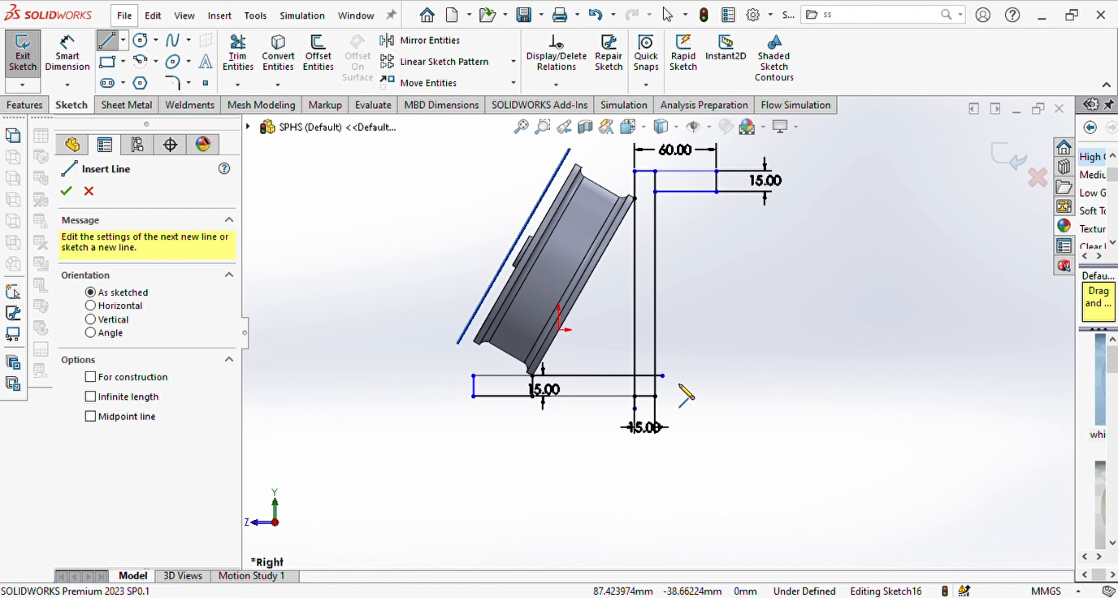
click(655, 395)
scroll(713, 395, down, 3)
click(700, 396)
click(67, 54)
click(612, 396)
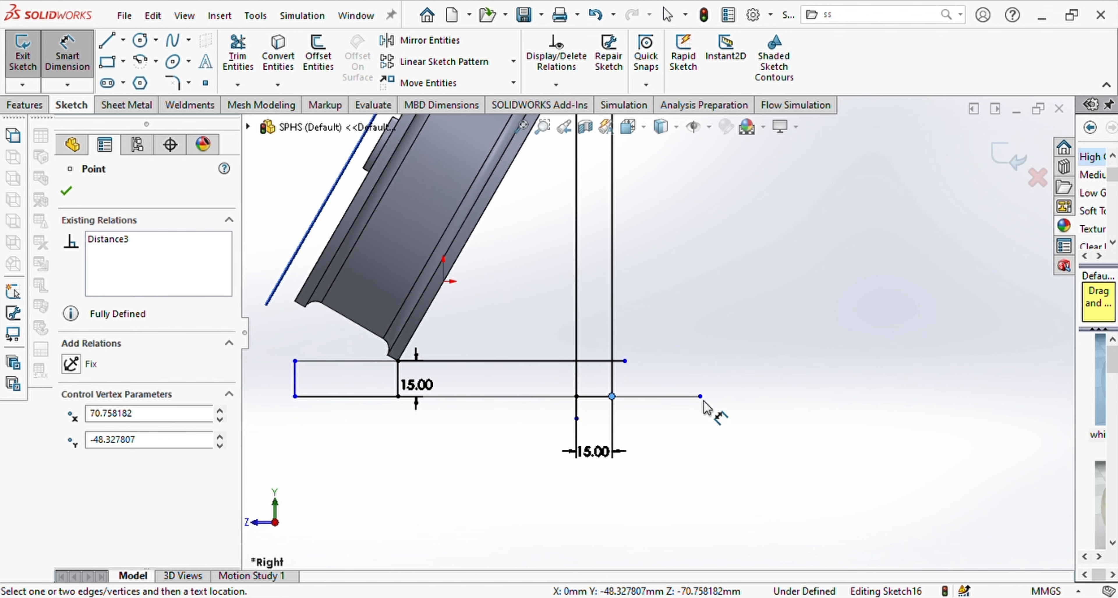
click(700, 395)
click(716, 469)
text(35)
key(Return)
Draw a vertical line up from the 35 mm line's outer end and set its length to 40 mm
click(110, 42)
click(696, 395)
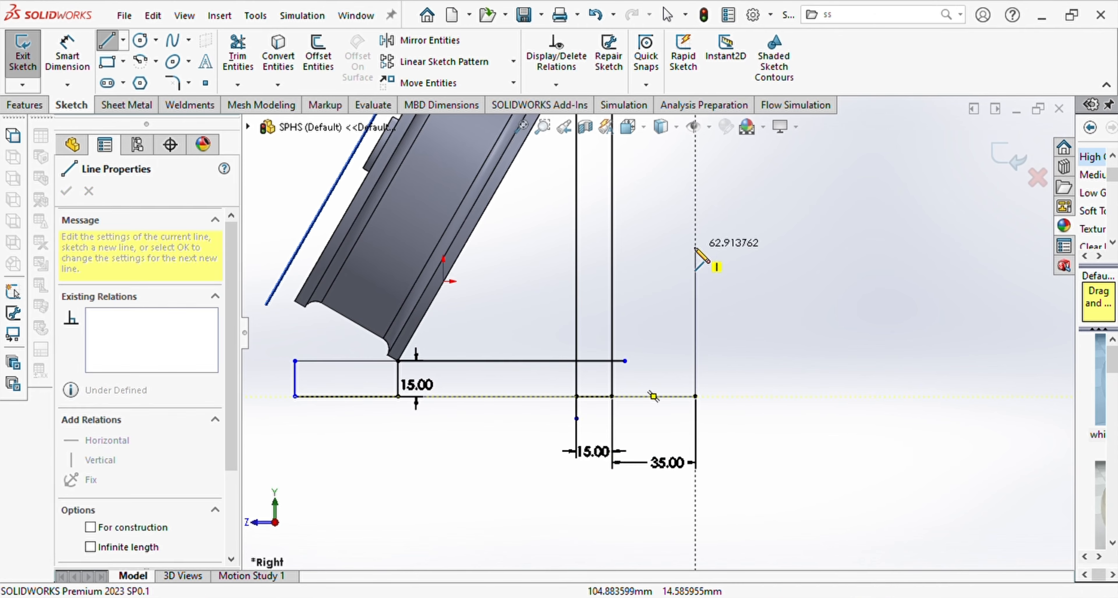
click(695, 249)
click(68, 54)
click(696, 321)
click(824, 334)
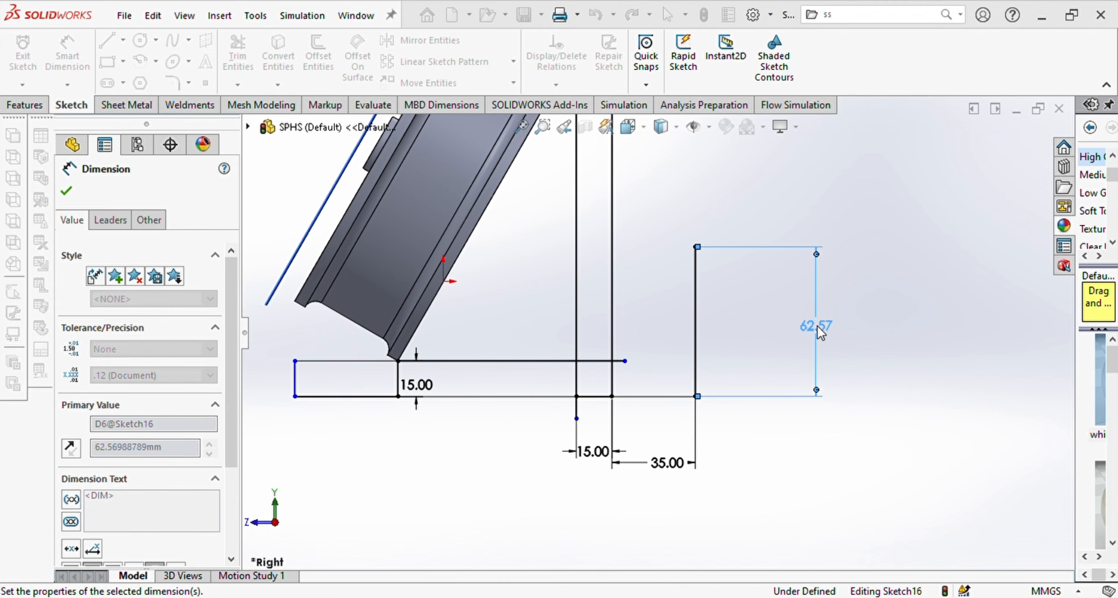
text(40)
key(Return)
Draw a horizontal line from the 40 mm line's upper end back to the wall's outer line
click(106, 41)
click(696, 301)
click(612, 300)
key(Escape)
scroll(651, 391, up, 3)
scroll(628, 365, down, 1)
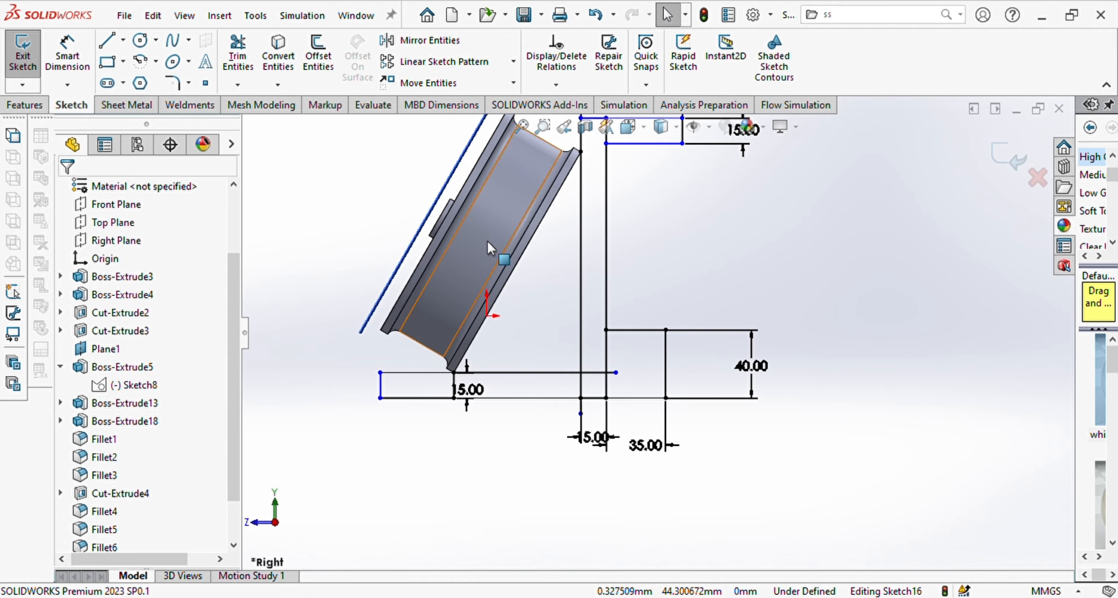
Draw a slanted brace line from the wall's inner line, level with the rear block's upper edge, down to the floor's upper line
click(108, 41)
scroll(579, 360, down, 3)
click(591, 315)
click(512, 389)
key(Escape)
scroll(533, 360, up, 1)
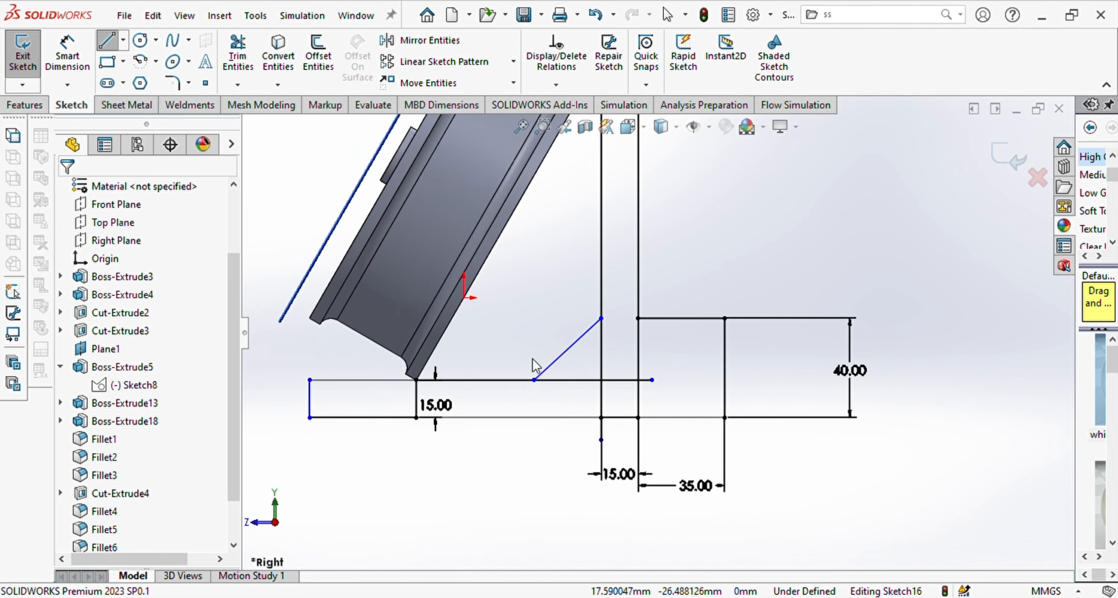
scroll(533, 360, up, 2)
click(238, 54)
scroll(546, 338, down, 3)
drag(821, 374, 835, 374)
key(ctrl+z)
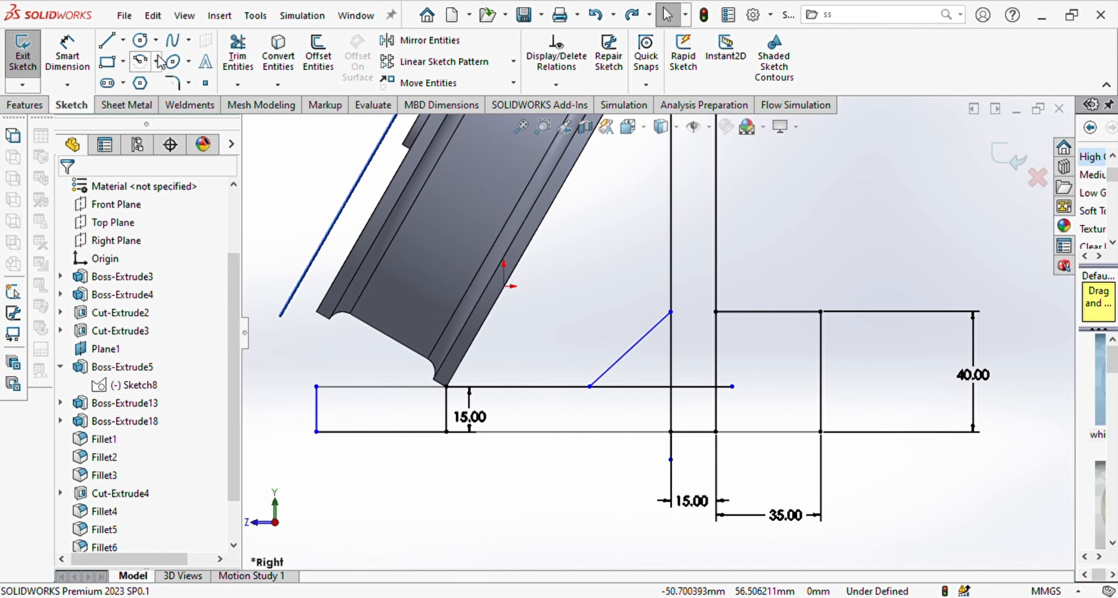
Trim the overlapping line segments inside the floor, wall and rear block to leave one closed outline
click(237, 54)
mouse_move(419, 412)
mouse_down()
mouse_move(669, 412)
mouse_move(653, 382)
mouse_up()
scroll(664, 369, up, 2)
drag(681, 361, 723, 369)
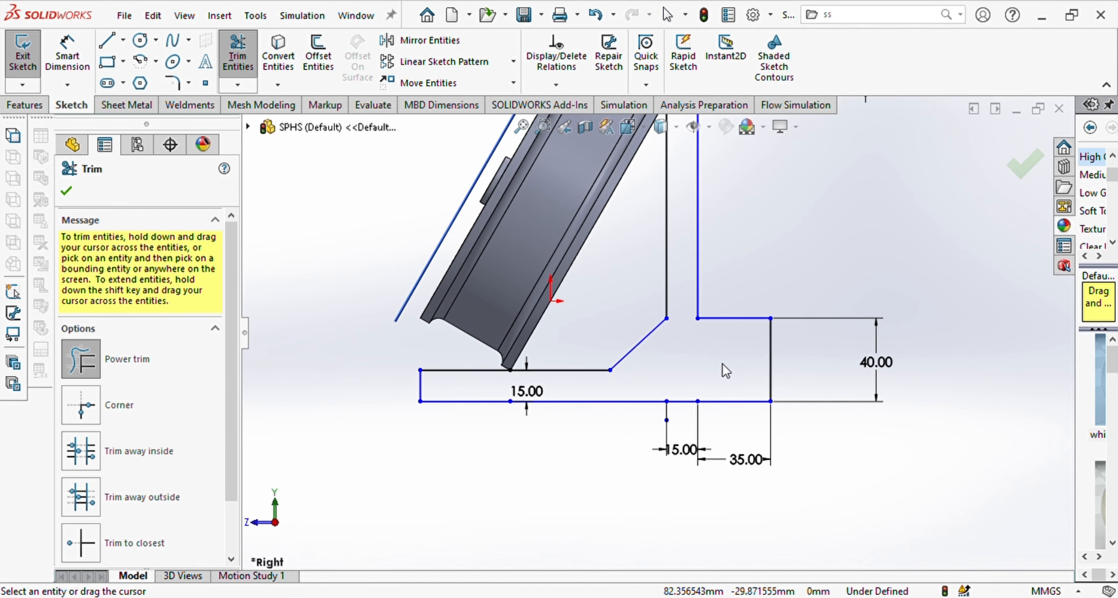
Extrude the floor-and-wall profile 30 mm in both directions
scroll(724, 367, up, 3)
scroll(716, 243, down, 3)
click(24, 105)
click(29, 54)
middle_drag(527, 373, 601, 382)
click(601, 495)
middle_drag(621, 434, 716, 434)
click(66, 442)
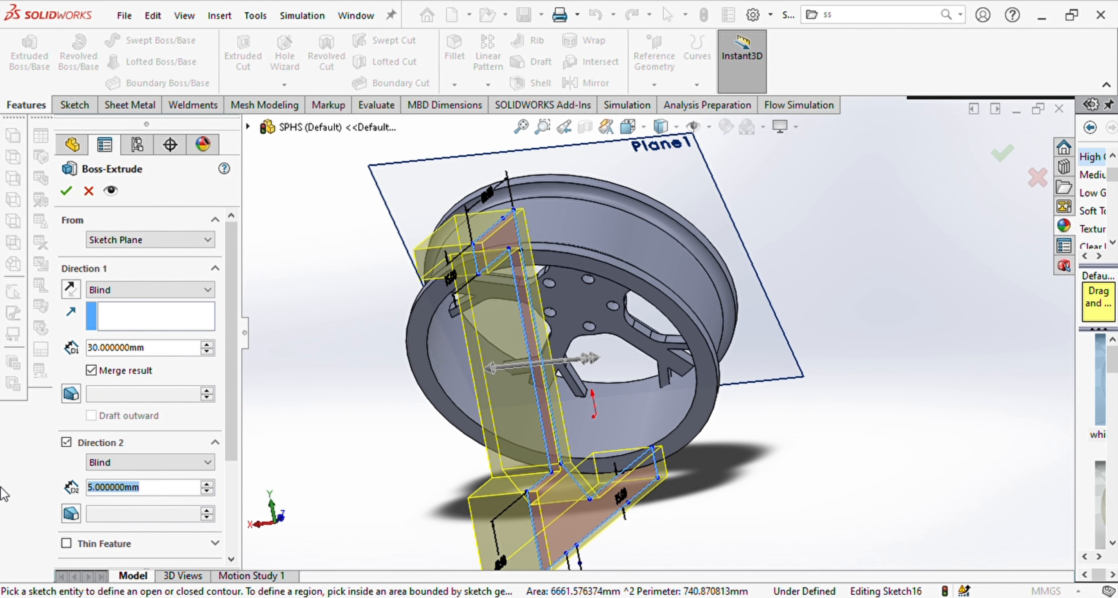
text(30)
middle_drag(274, 443, 491, 425)
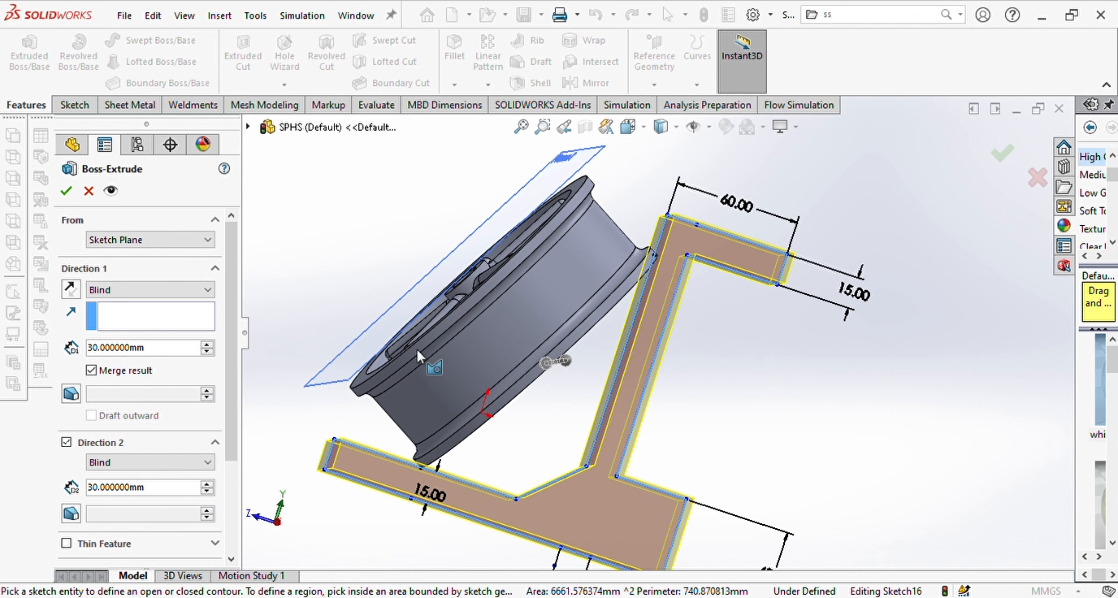
key(Return)
Start a sketch on the stand's underside and draw a horizontal line sideways from the middle of its rear edge
scroll(523, 278, up, 1)
middle_drag(527, 282, 655, 474)
click(655, 475)
click(71, 105)
click(108, 61)
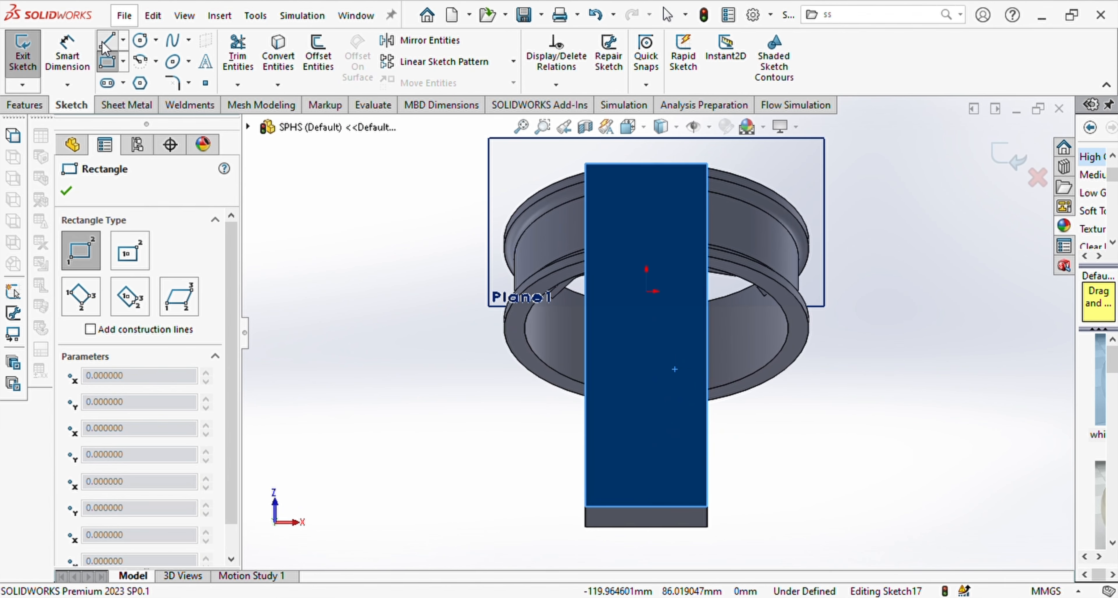
click(107, 42)
click(646, 506)
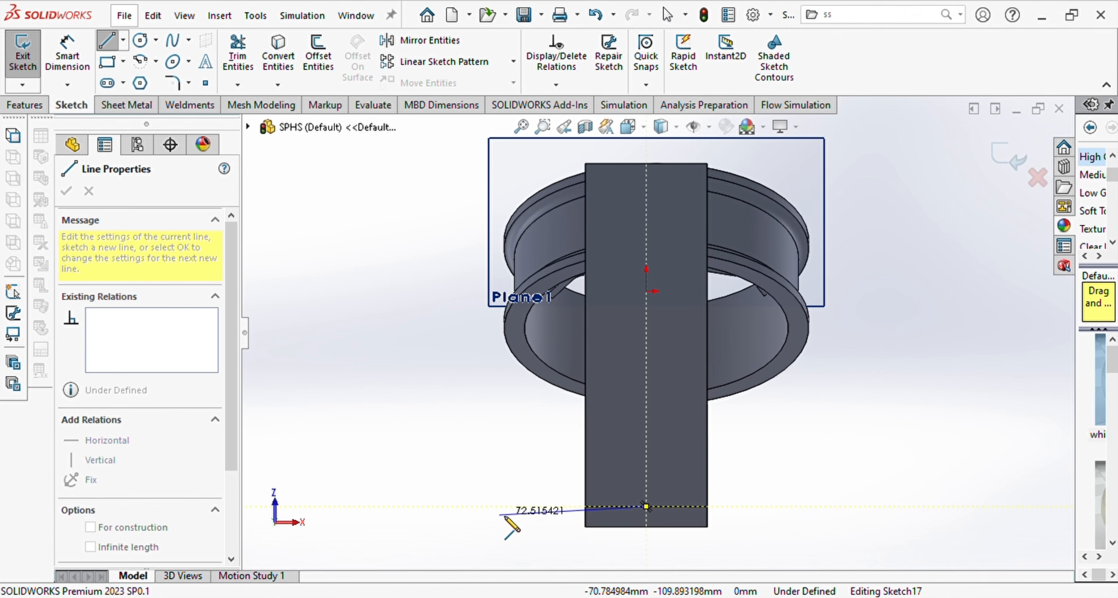
click(510, 507)
key(Escape)
Set the length of the horizontal line on the underside to 60 mm
click(67, 57)
click(558, 507)
click(583, 557)
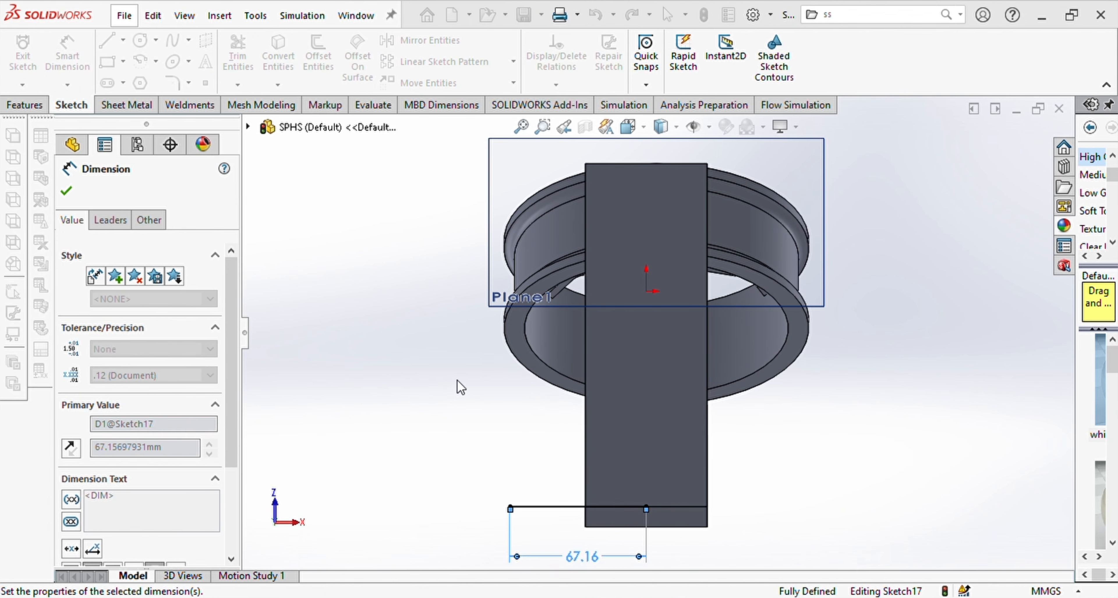
text(60)
key(Return)
Draw a slanted line from the 60 mm line's outer end to the nearer corner of the underside's opposite edge
click(107, 42)
click(524, 507)
mouse_move(586, 165)
middle_down()
mouse_move(400, 283)
mouse_move(402, 292)
mouse_move(482, 290)
mouse_move(584, 178)
middle_up()
click(593, 157)
key(Escape)
Draw a short centre line from the rear edge's midpoint and mirror the 60 mm and slanted lines about it
click(430, 40)
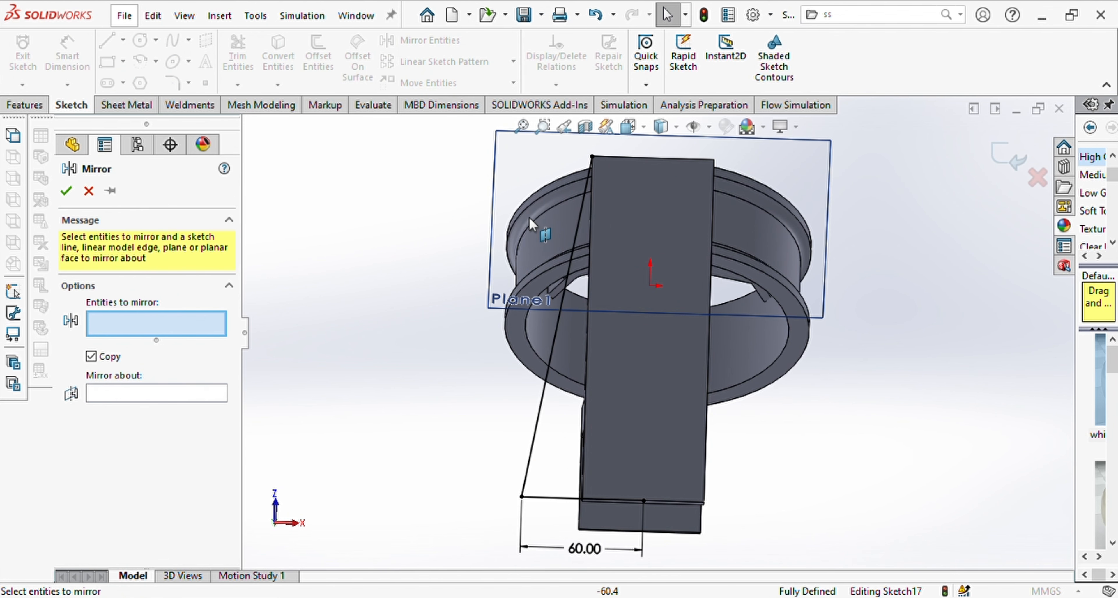
key(Escape)
click(107, 40)
click(643, 500)
click(645, 437)
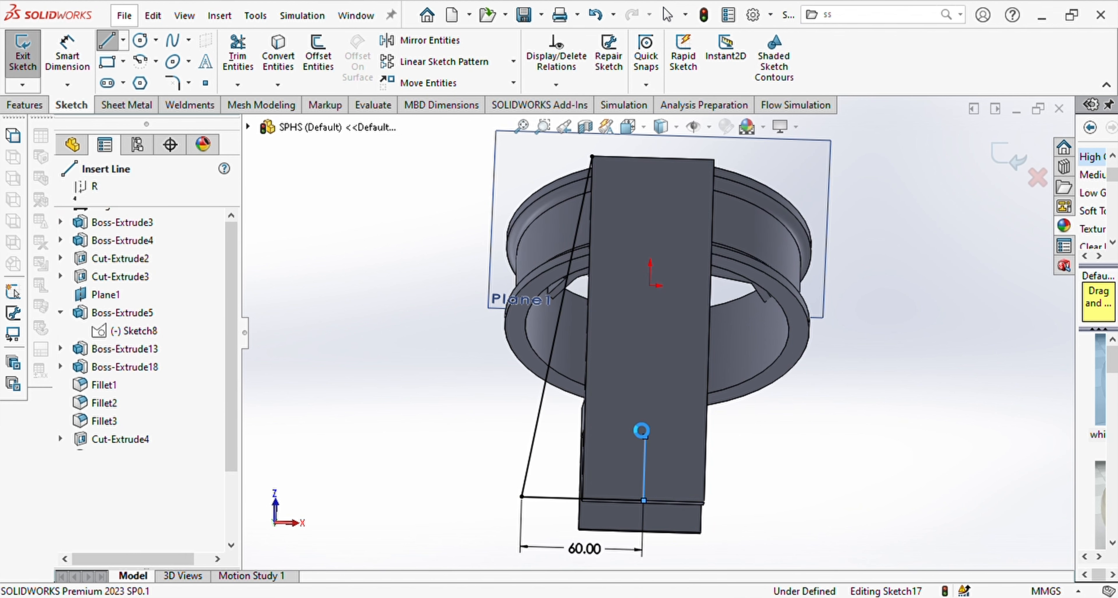
key(Escape)
click(429, 40)
click(66, 191)
Close the tapered outline with a line between its two front corners and trim away the short centre line
click(107, 40)
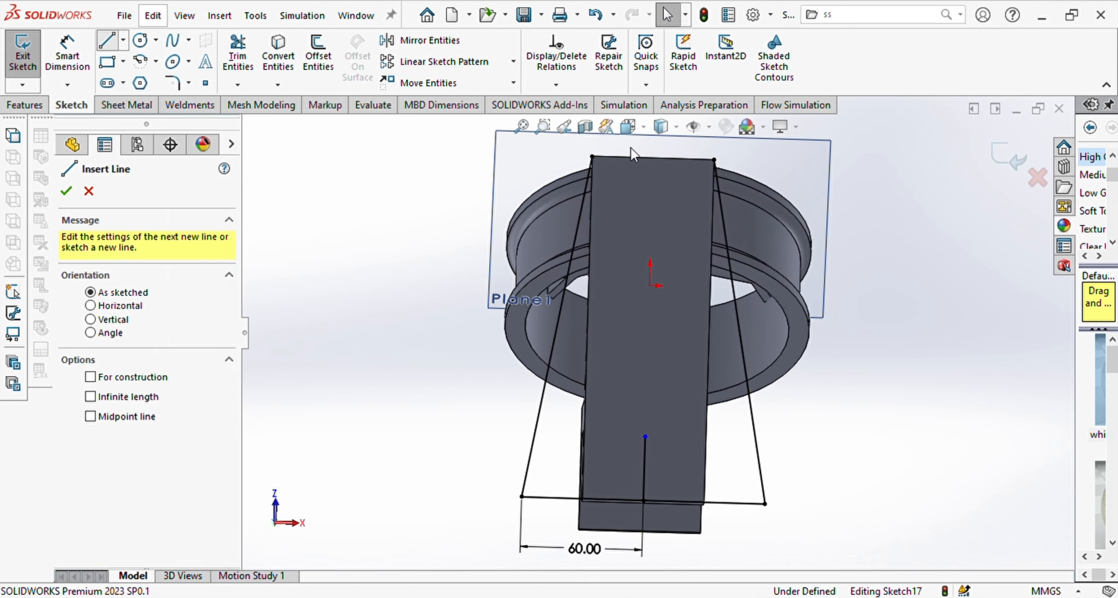
click(714, 160)
click(592, 156)
click(237, 52)
drag(625, 466, 662, 469)
Extrude the tapered outline outward from the stand's underside as a base plate
click(24, 105)
click(29, 56)
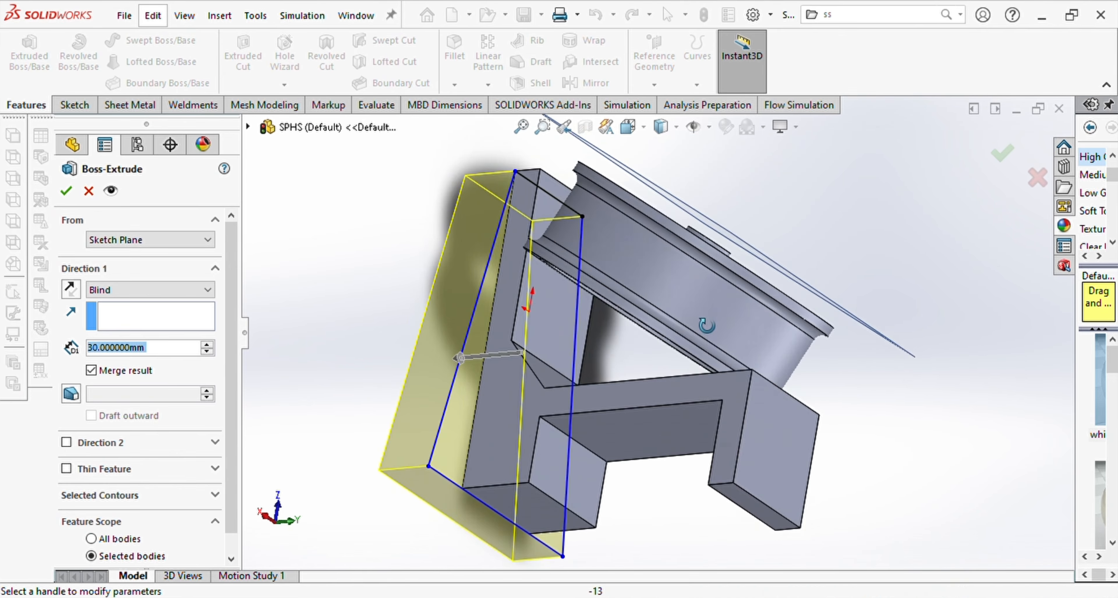
middle_drag(447, 322, 517, 499)
click(66, 191)
Start a 10 mm fillet on the edges where the wall meets the rear block and brace, and where the brace meets the floor
middle_drag(733, 444, 576, 334)
scroll(784, 415, down, 1)
middle_drag(784, 415, 777, 387)
scroll(694, 356, up, 2)
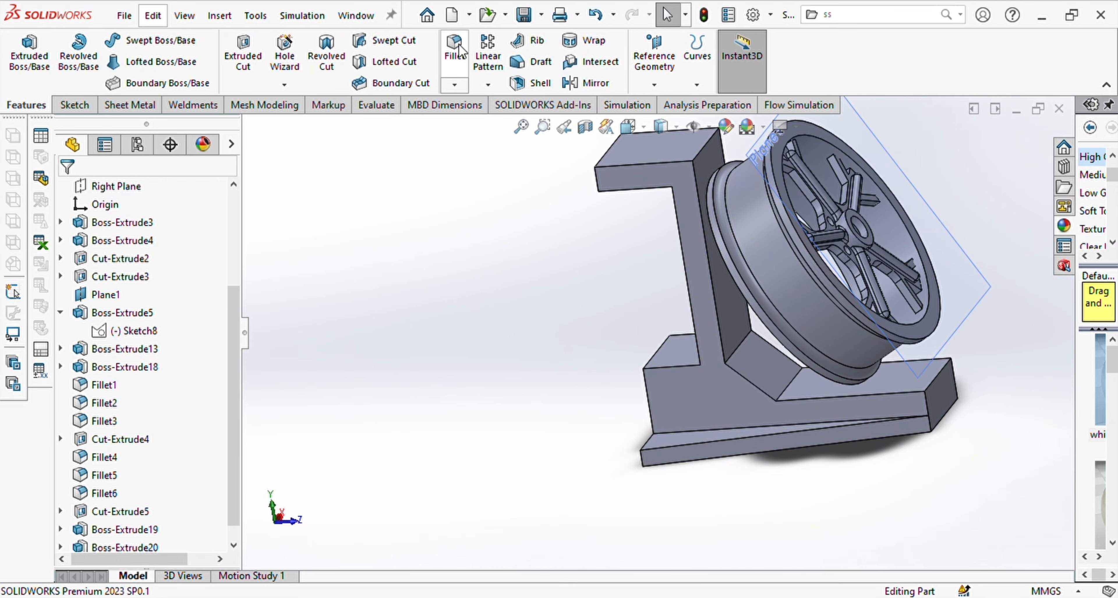
click(454, 47)
middle_drag(723, 292, 755, 299)
click(697, 345)
scroll(696, 343, up, 1)
middle_drag(749, 347, 718, 356)
click(763, 374)
scroll(719, 357, down, 2)
click(736, 345)
mouse_move(833, 421)
middle_down()
mouse_move(791, 404)
mouse_move(831, 417)
middle_up()
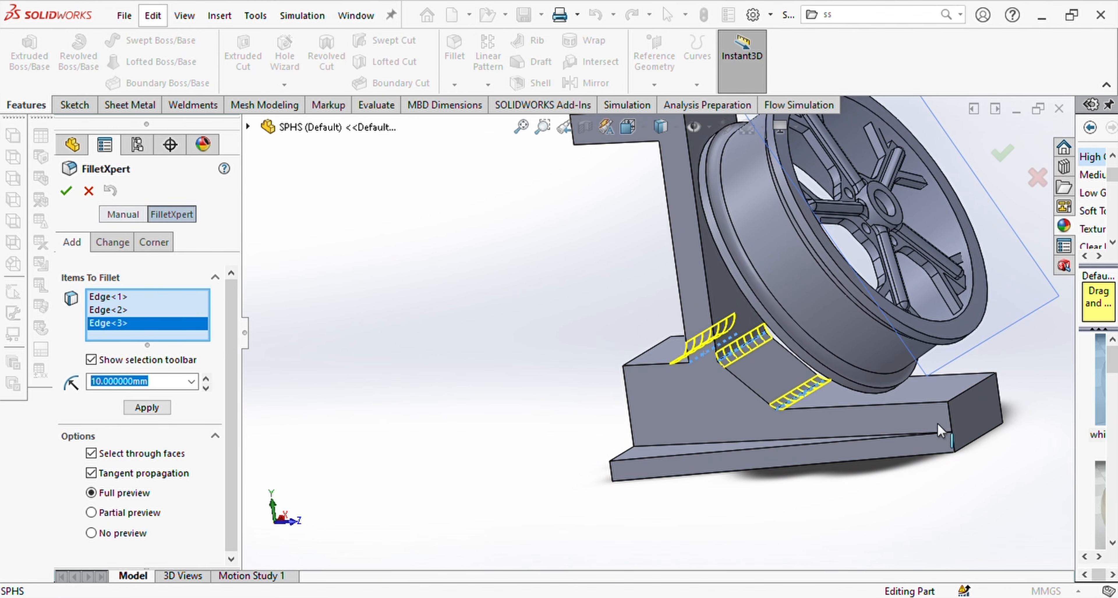
Add the edges between the stand's sides and the tapered base plate to the fillet and apply it
click(939, 430)
middle_drag(940, 430, 781, 456)
click(946, 391)
middle_drag(946, 391, 1011, 364)
click(66, 191)
Fillet the inner edge between the upper overhang and the wall with a 10 mm radius
middle_drag(614, 375, 403, 302)
middle_drag(629, 292, 544, 267)
click(455, 48)
scroll(544, 267, up, 1)
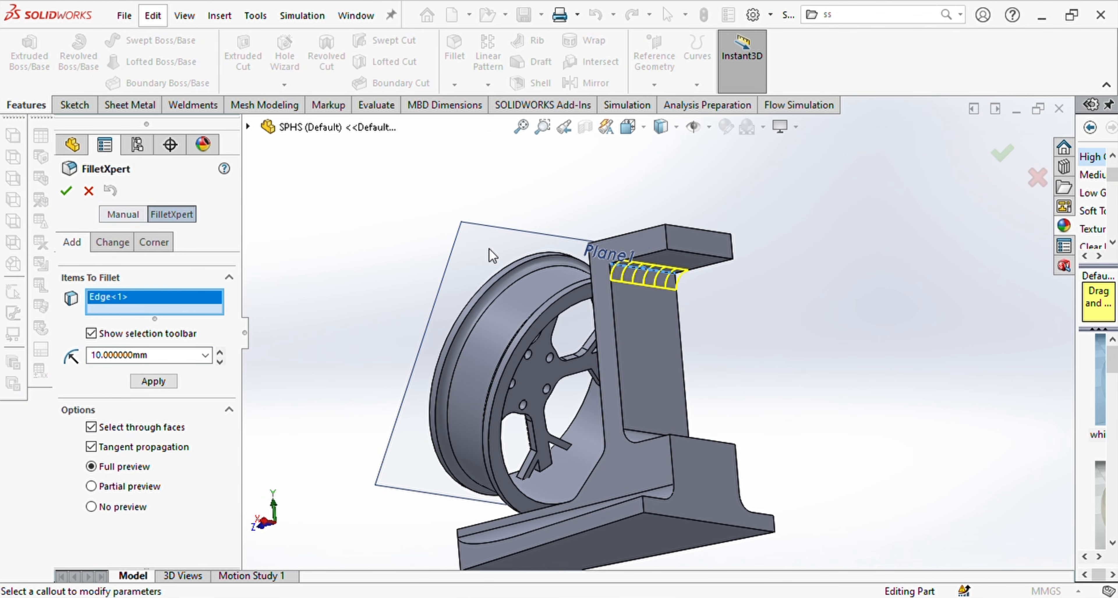
click(69, 193)
Examine the complete wheel and its stand from several sides
middle_drag(374, 282, 449, 324)
middle_drag(510, 221, 529, 334)
scroll(529, 334, up, 1)
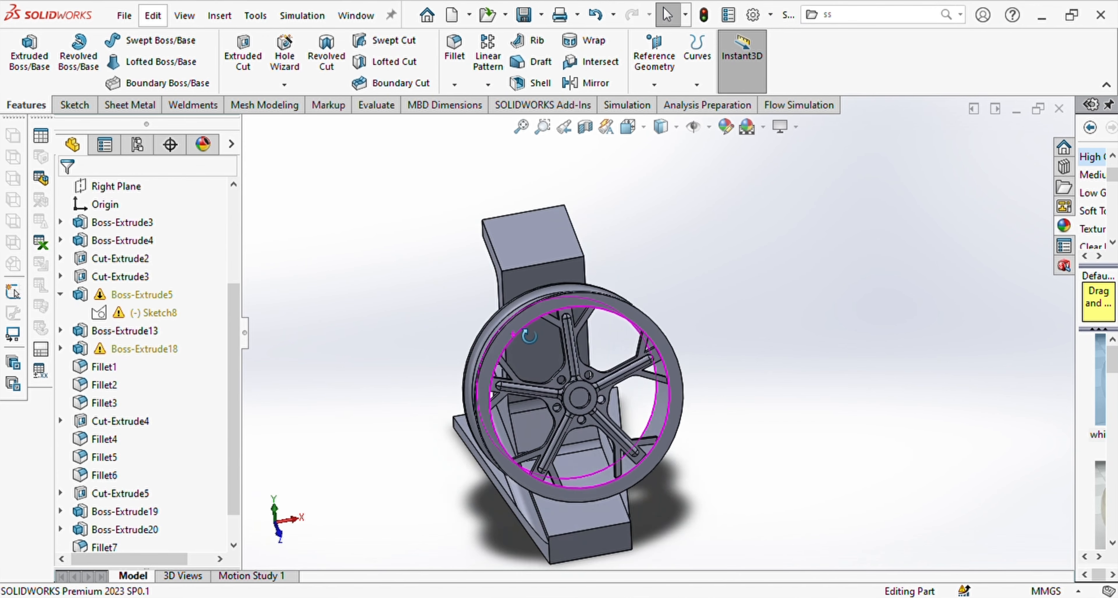
middle_drag(482, 365, 538, 412)
scroll(538, 413, up, 2)
scroll(538, 414, down, 2)
scroll(129, 179, up, 3)
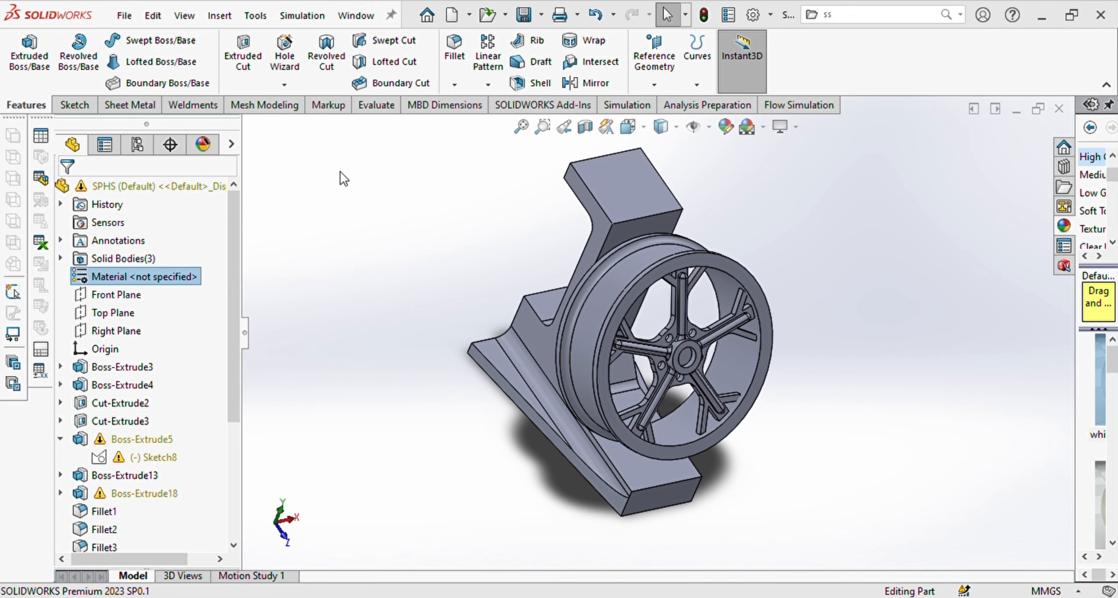
Apply the matte steel appearance to the whole part and choose a dark grey colour
click(803, 529)
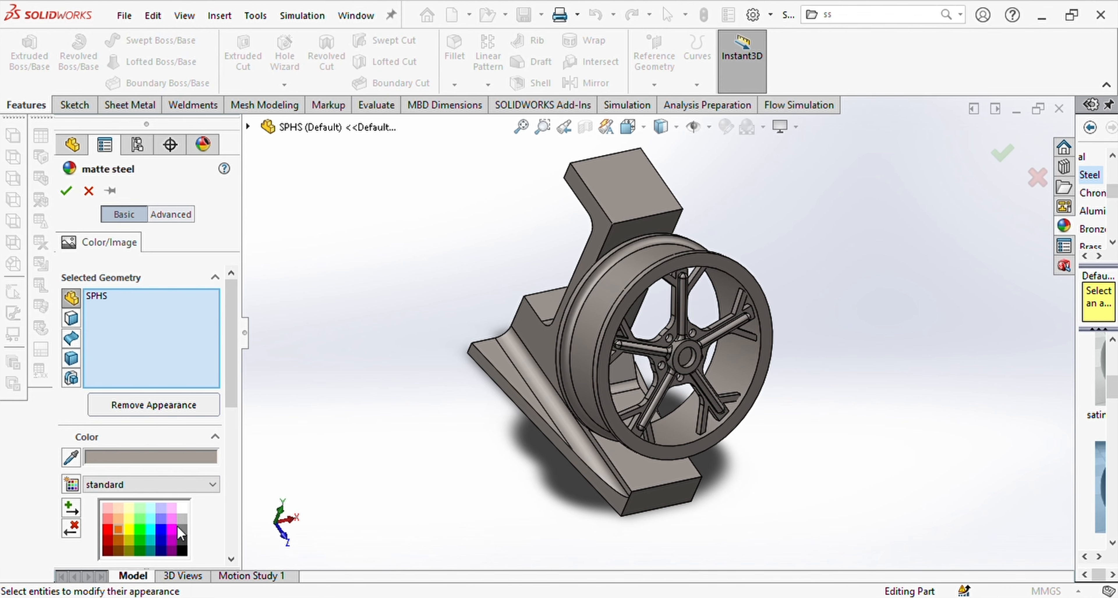
click(182, 508)
middle_drag(269, 432, 436, 299)
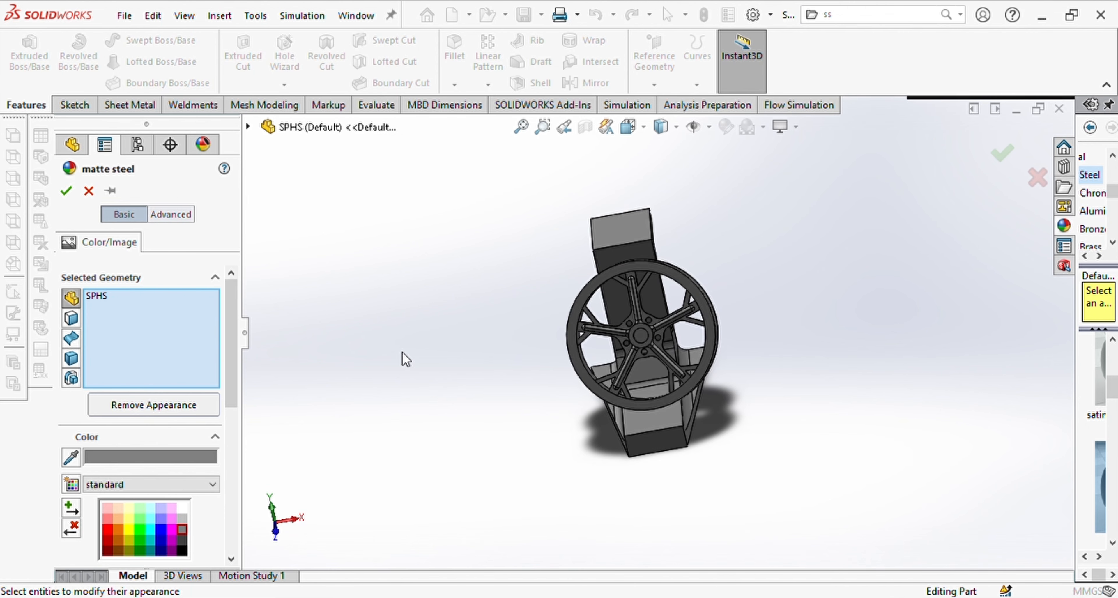
middle_drag(405, 359, 499, 416)
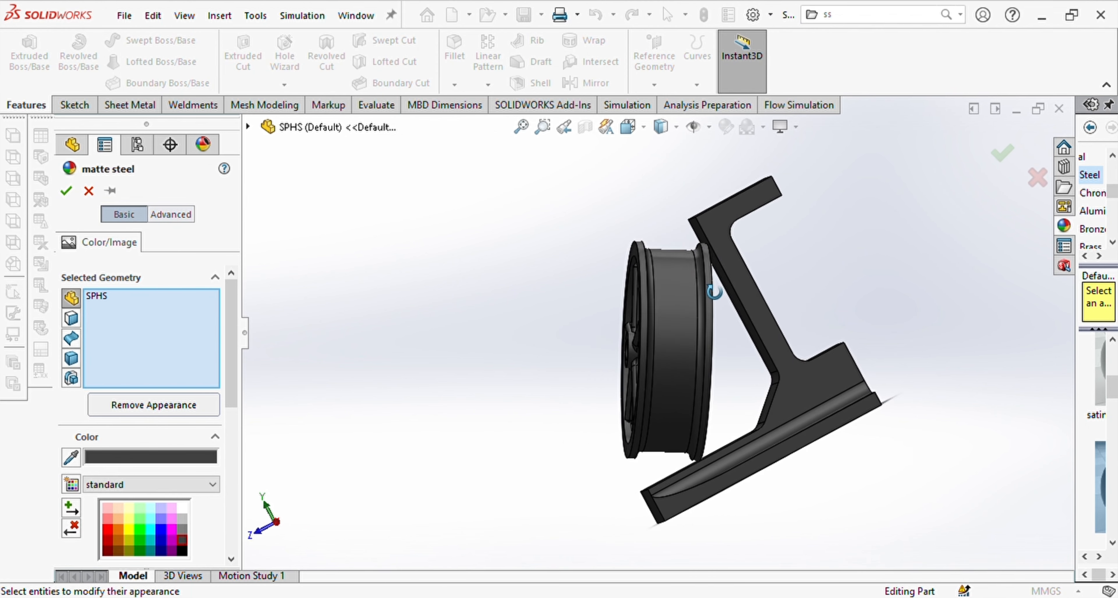